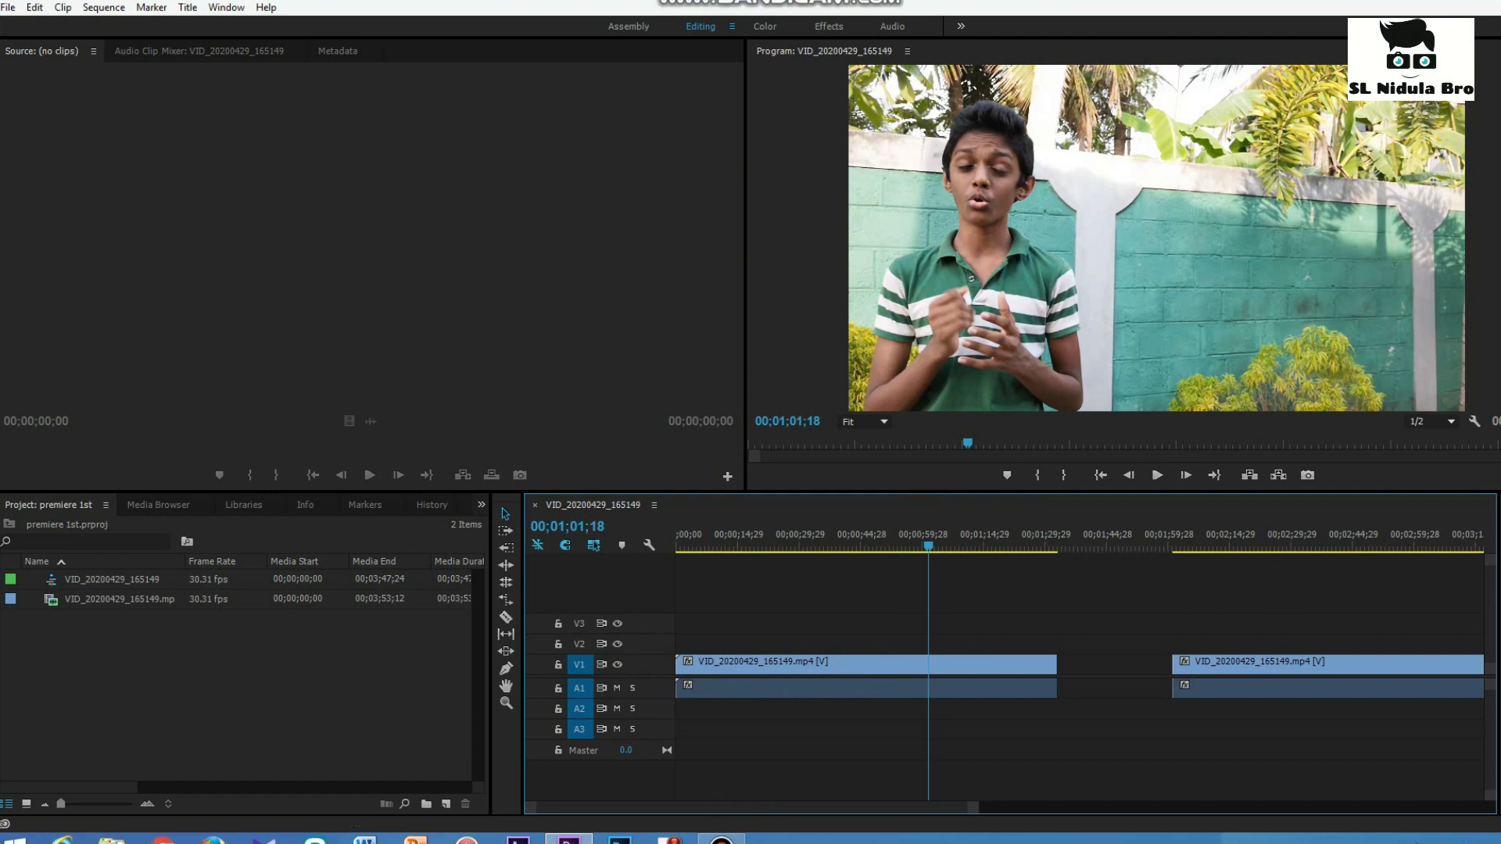
left_click(8, 7)
mouse_move(47, 25)
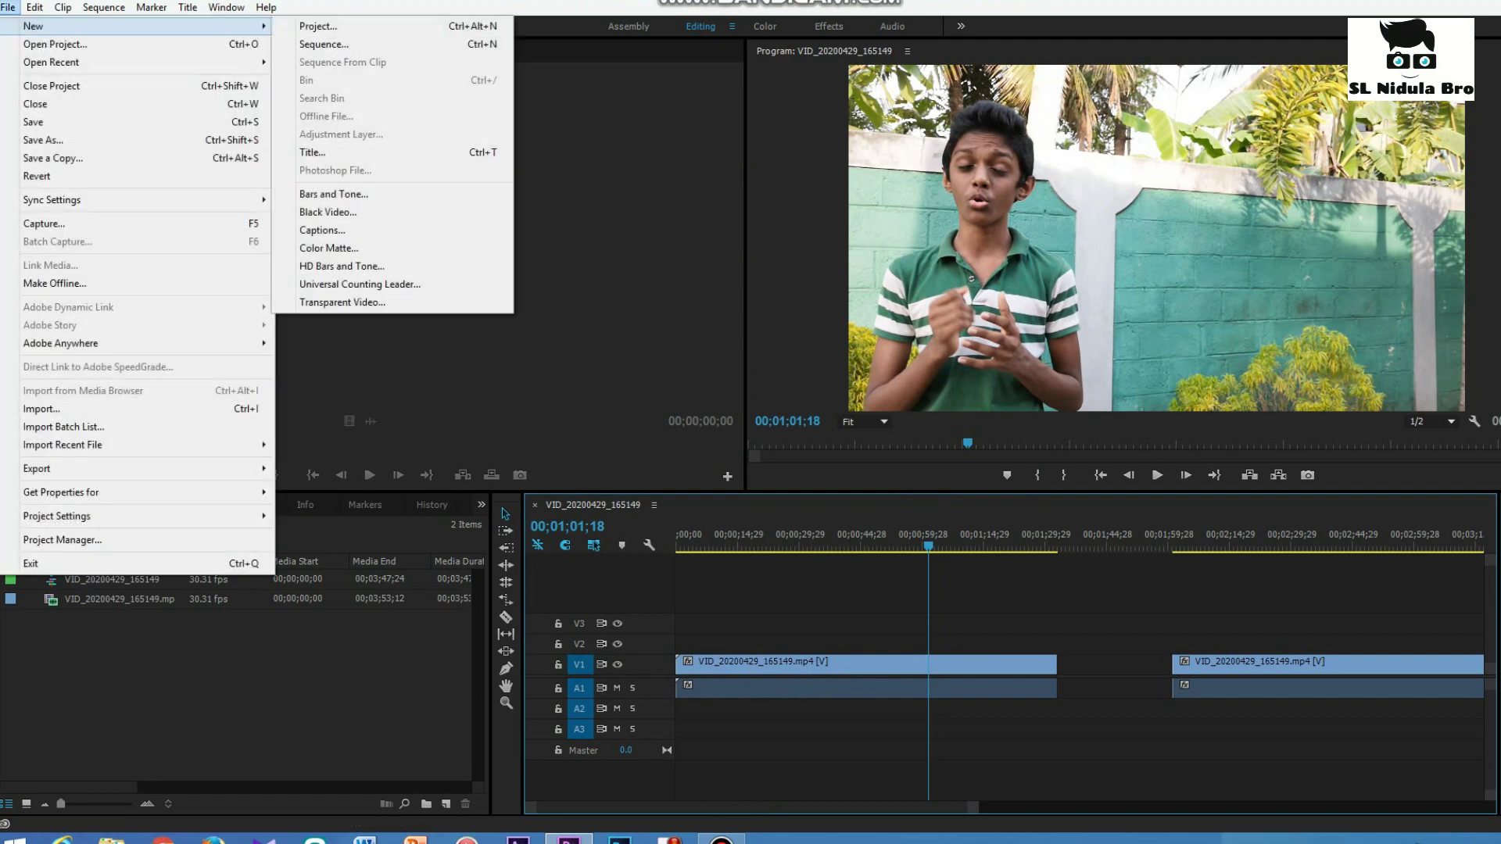
left_click(607, 256)
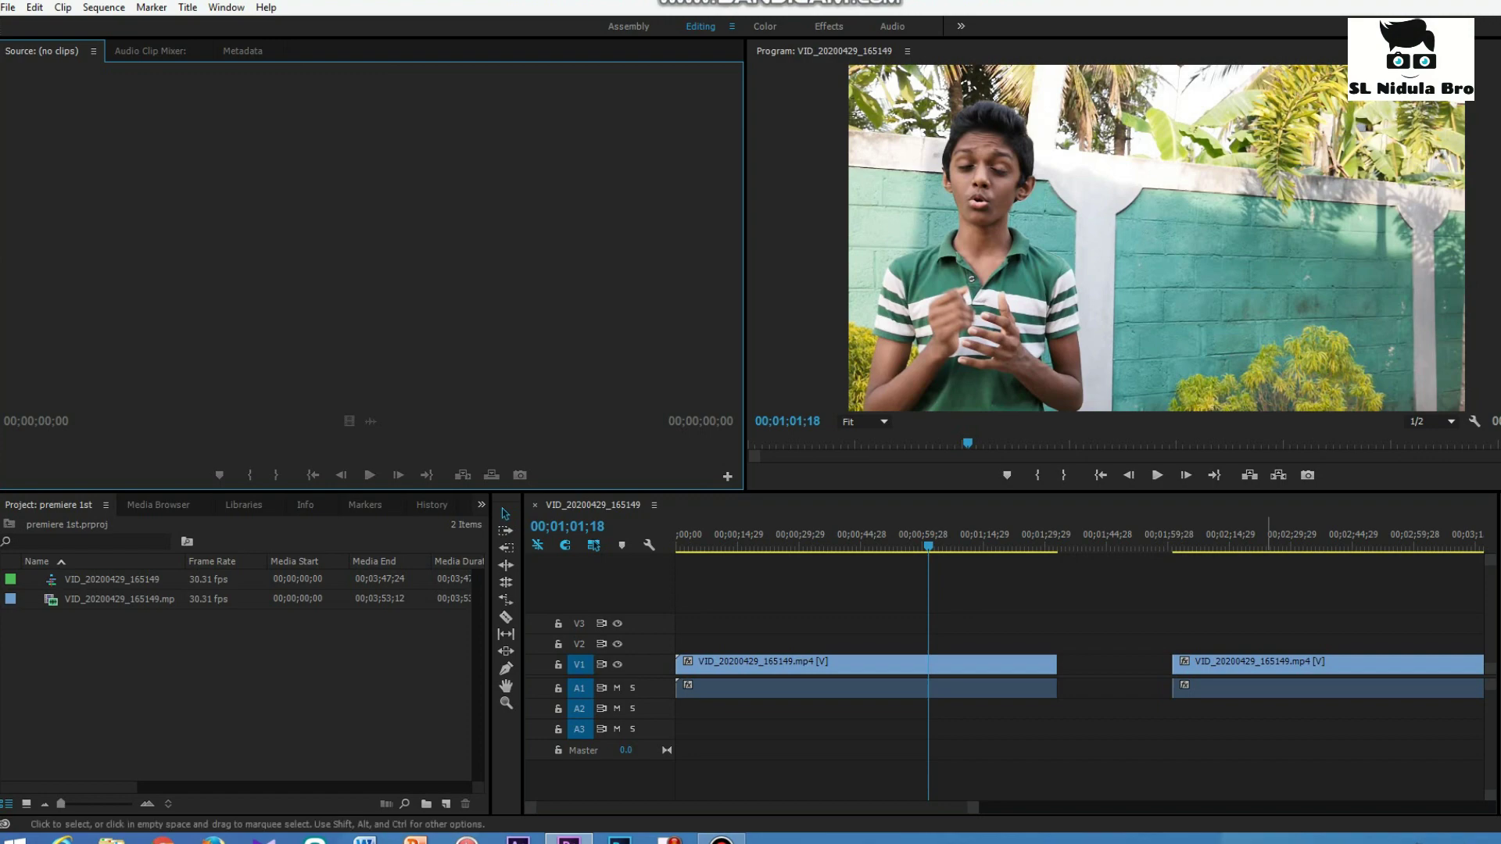
left_click(1130, 665)
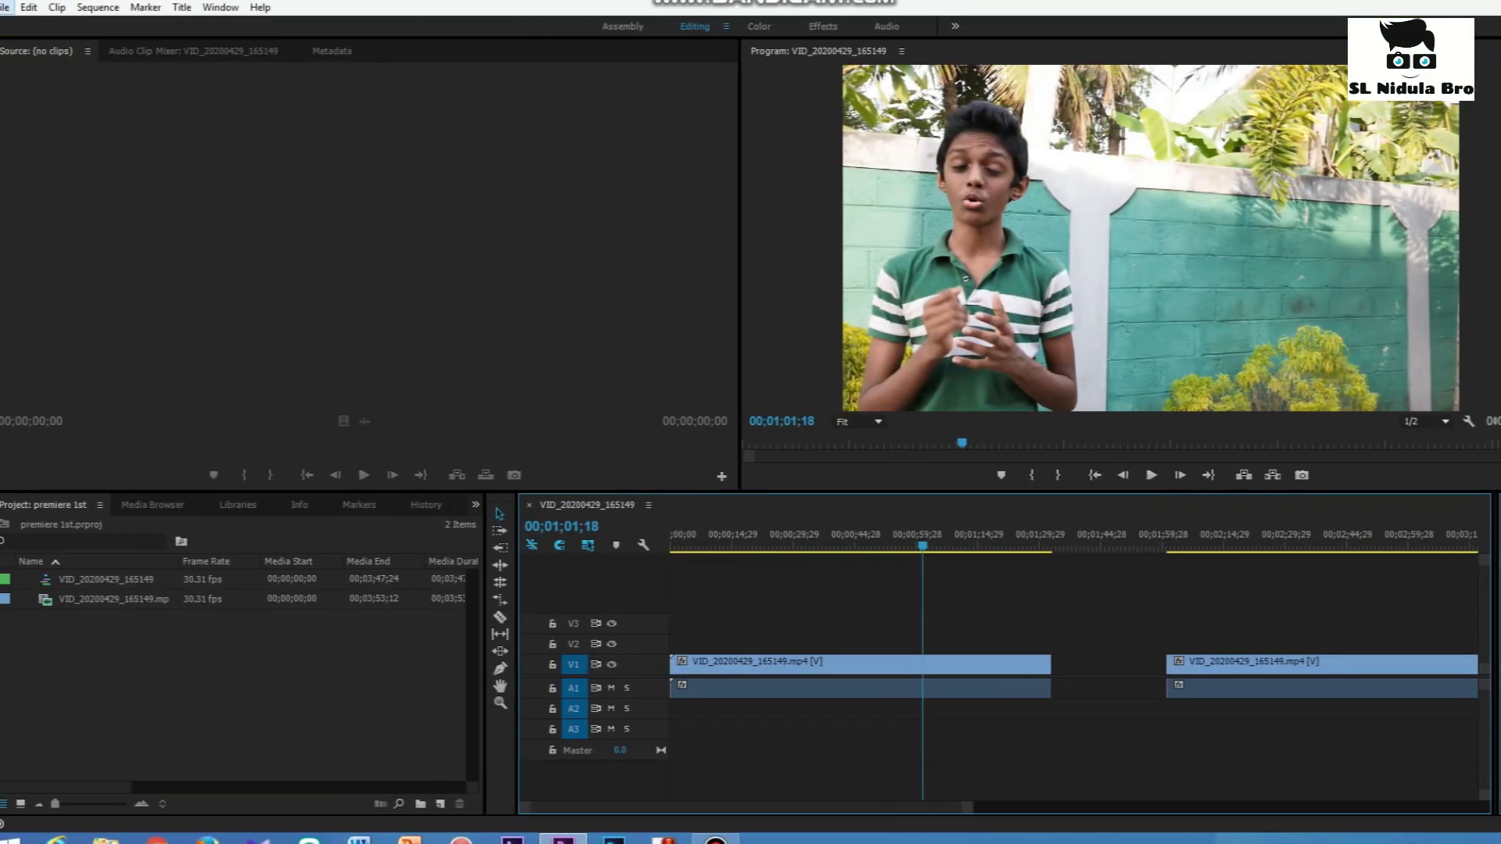
left_click(8, 7)
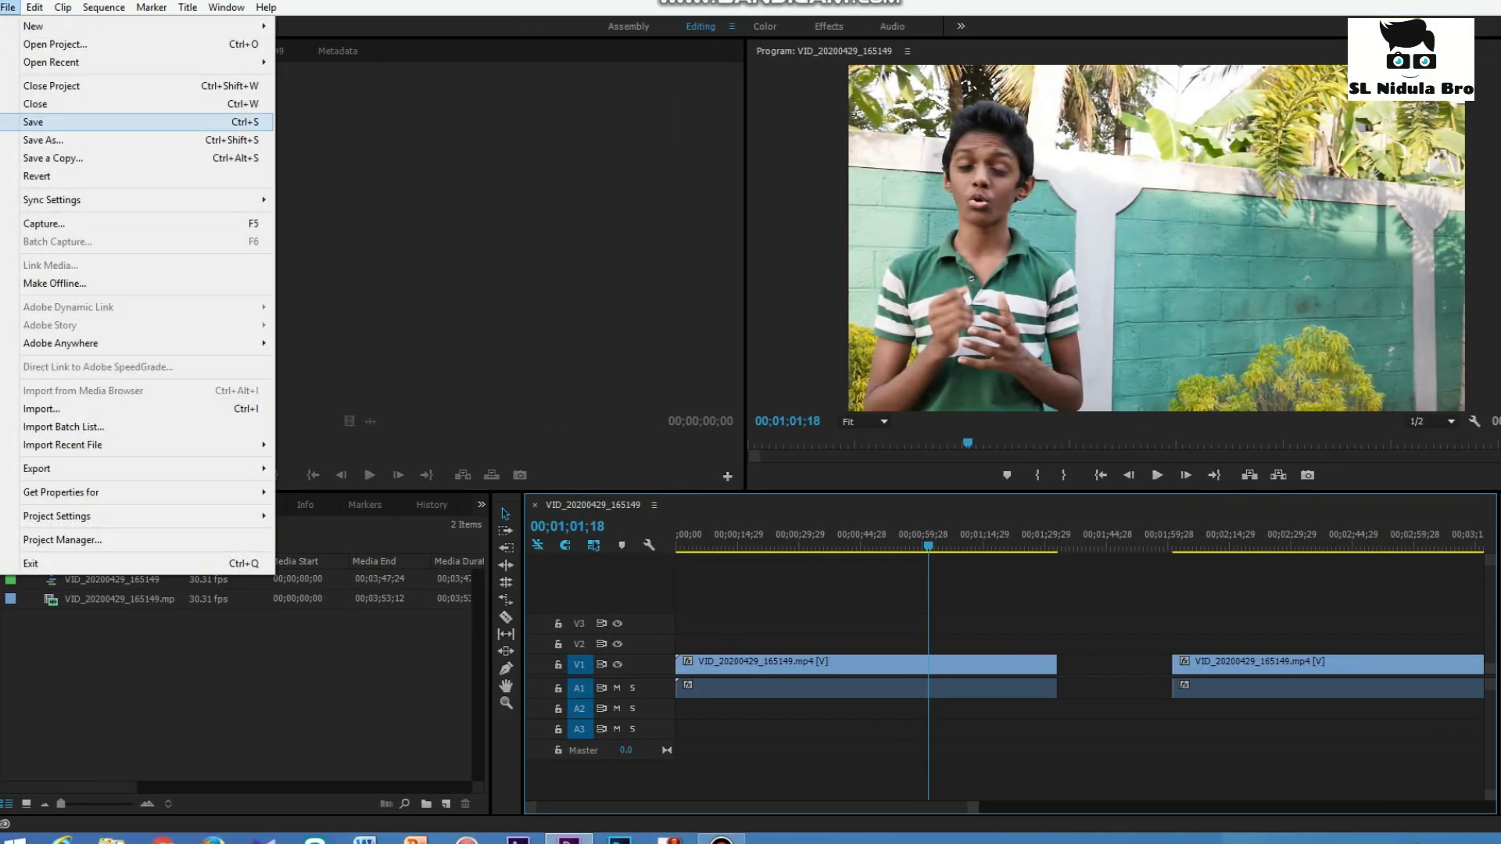
mouse_move(117, 26)
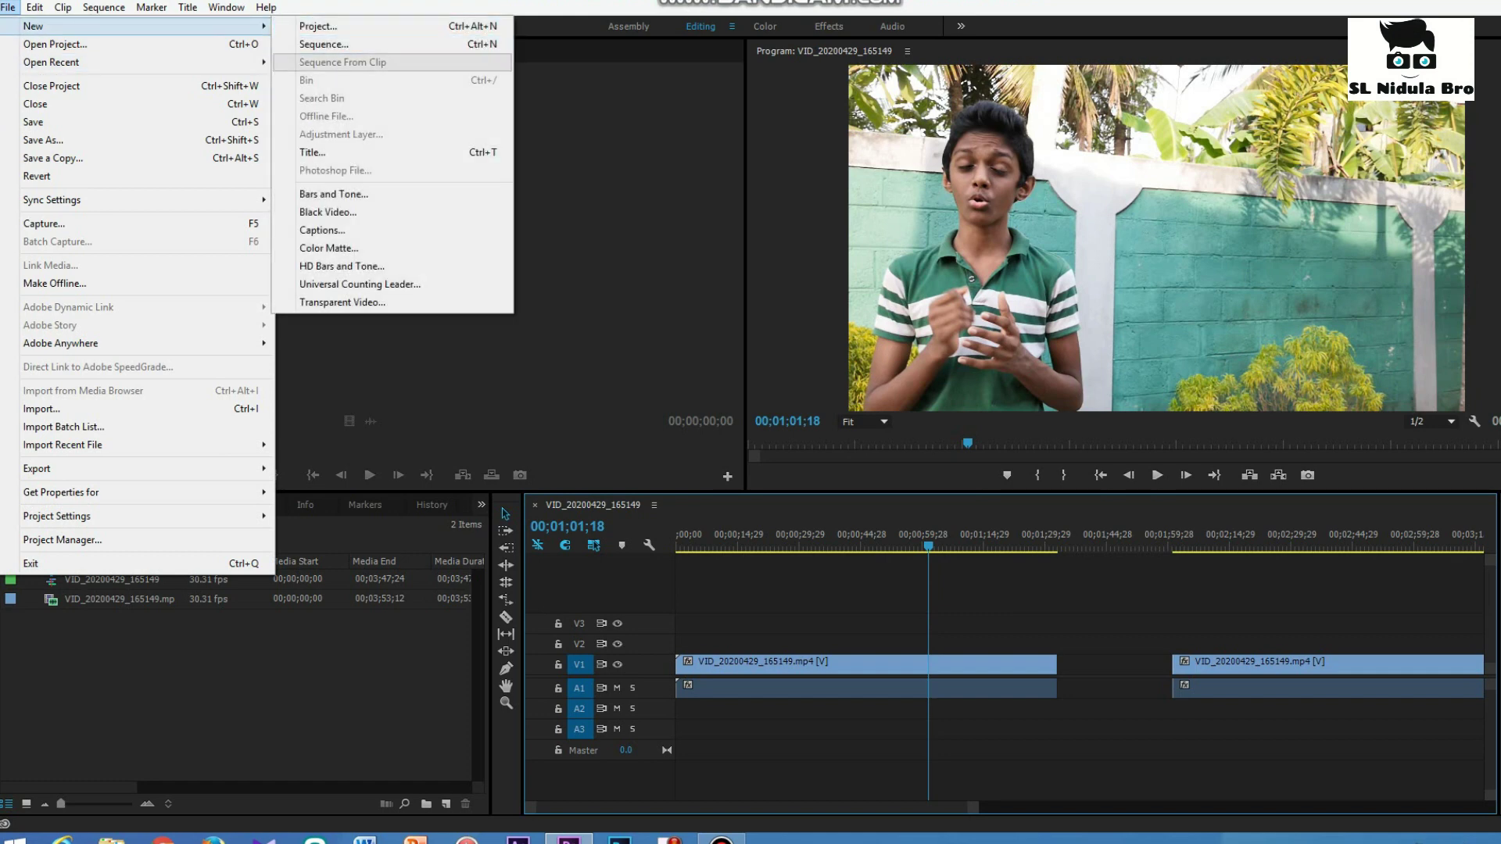
left_click(602, 157)
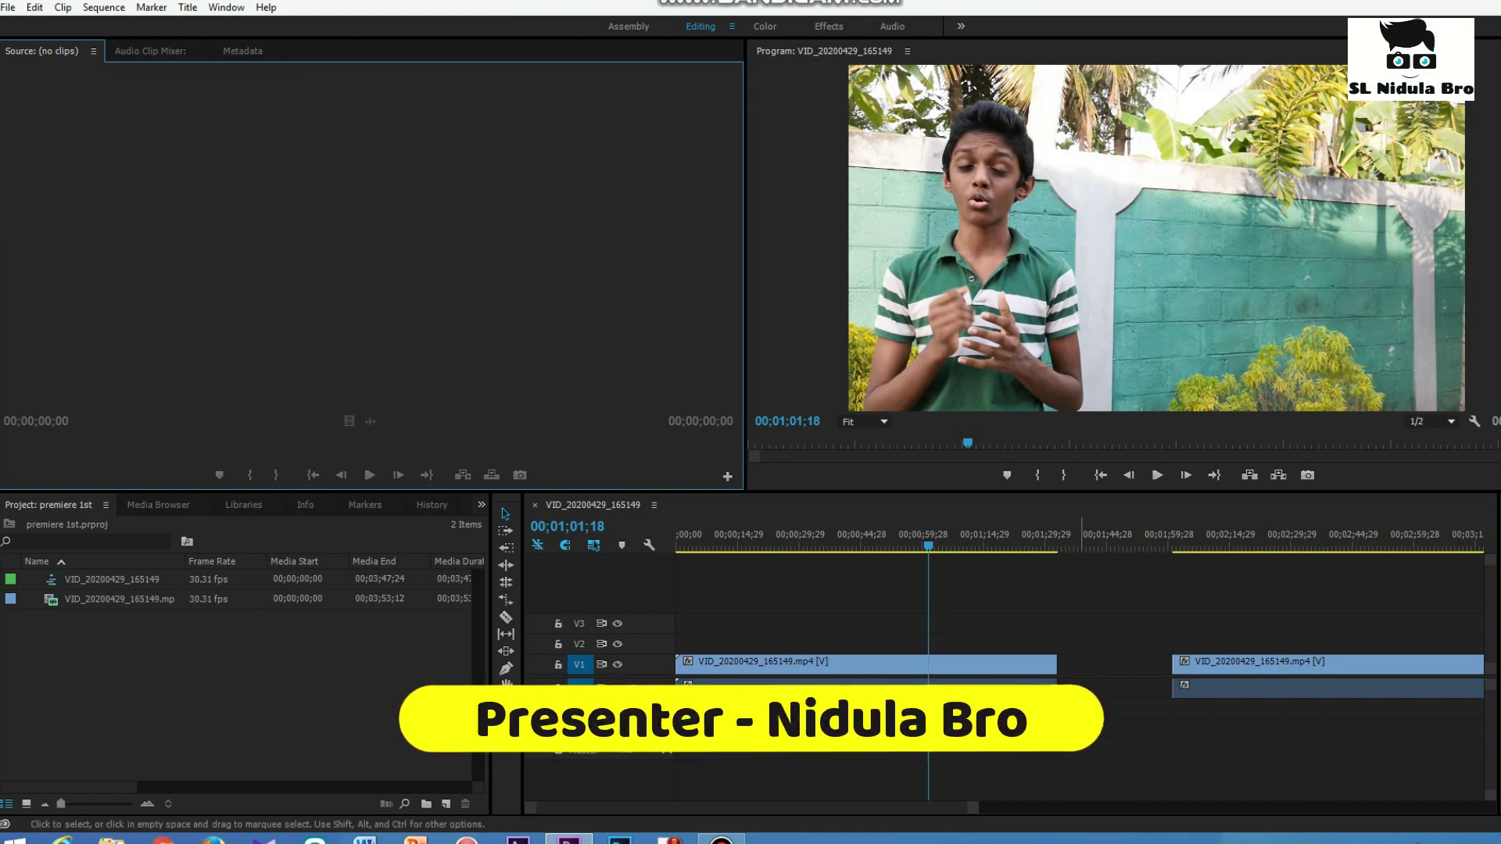
left_click(1082, 721)
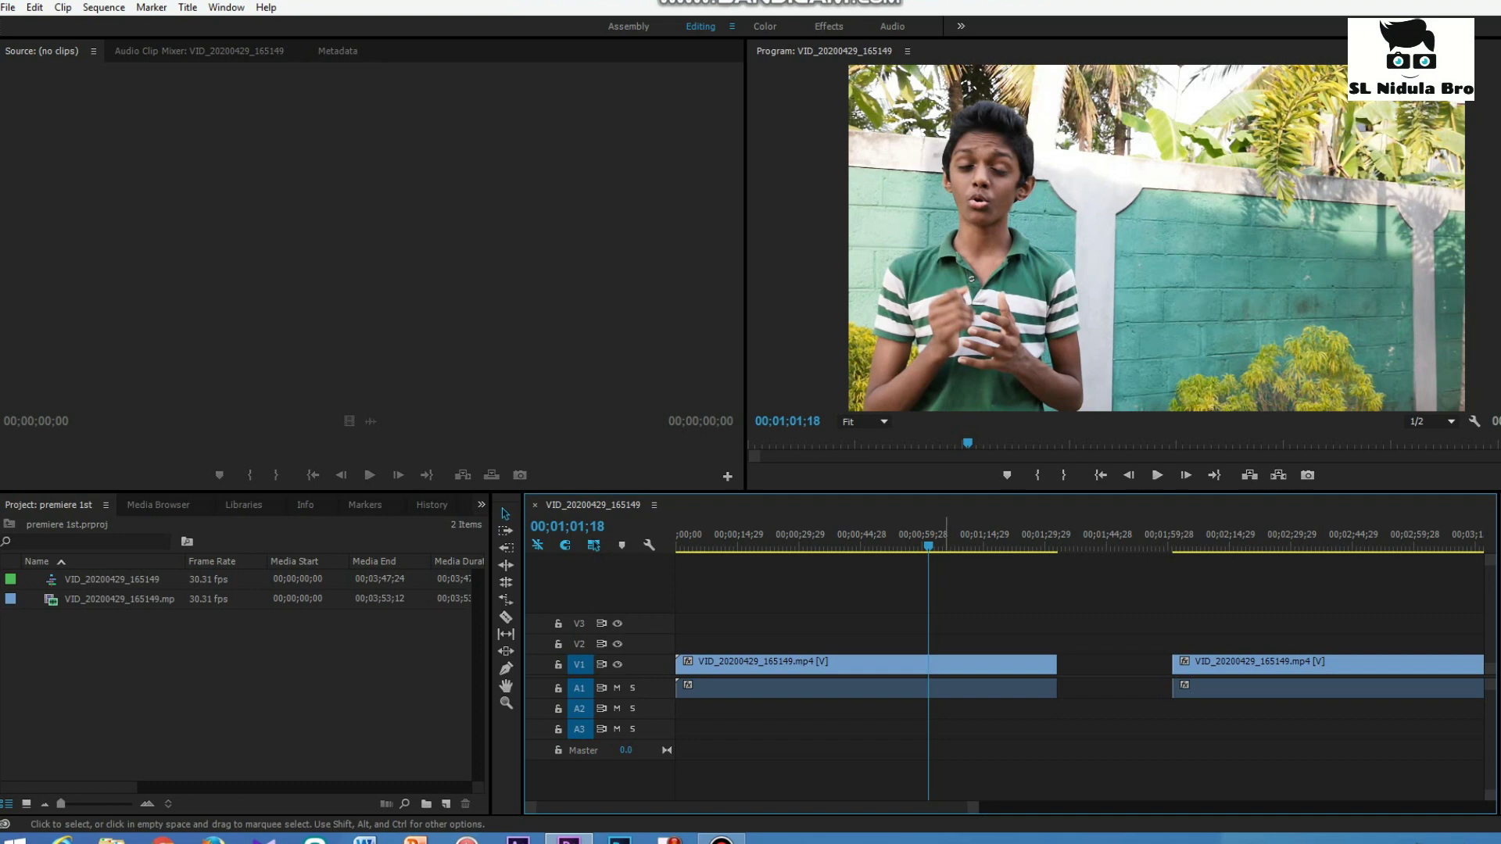
Scrub through the sequence to examine the footage of the two clips and the gap between them
mouse_move(929, 545)
left_mouse_down()
mouse_move(1246, 545)
mouse_move(941, 545)
left_mouse_up()
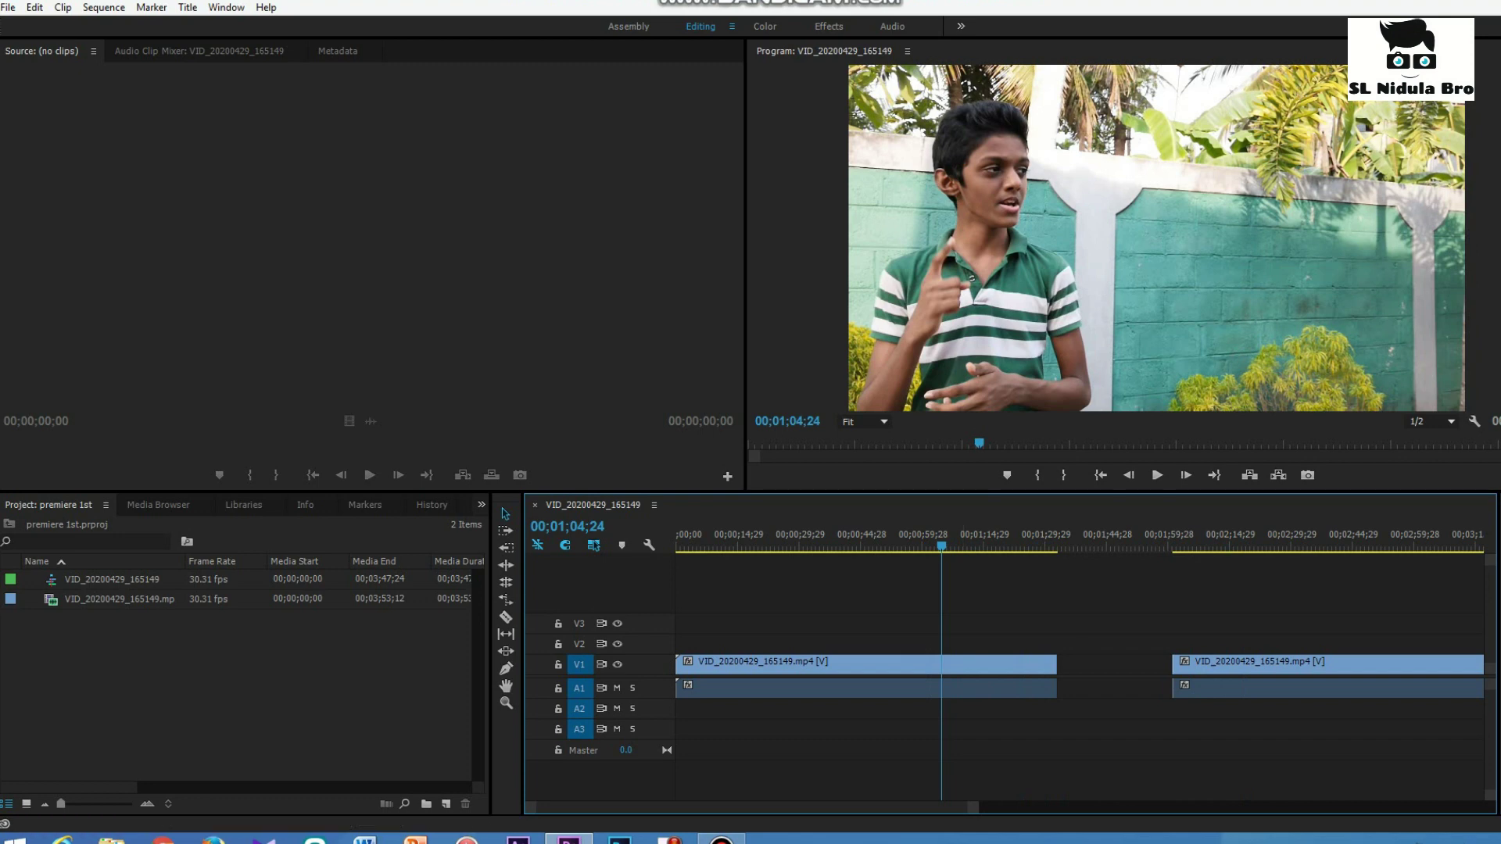
left_click(1095, 250)
left_click(438, 251)
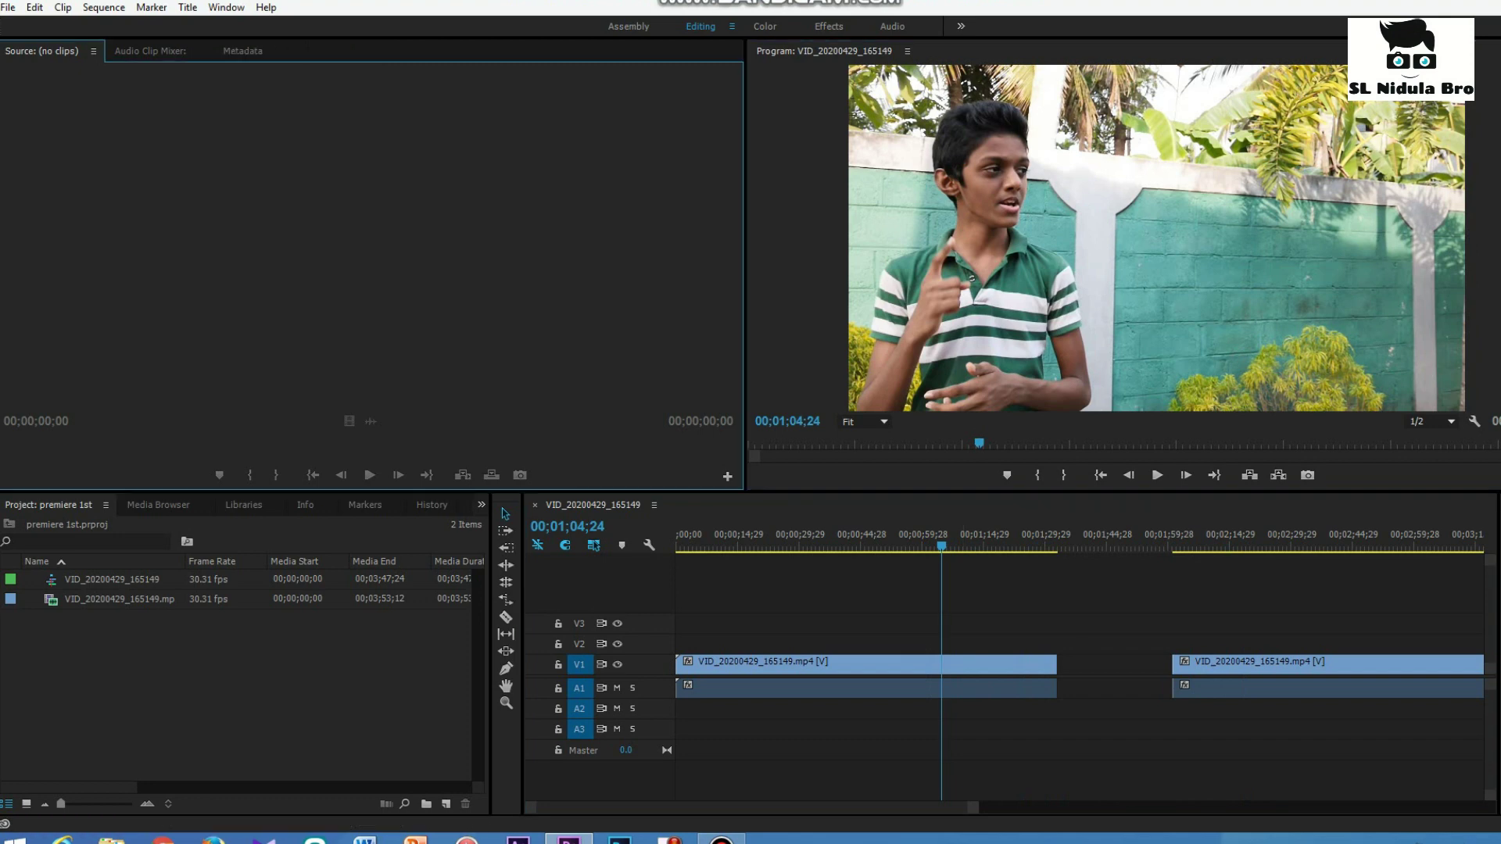
key("shift+4")
key("shift+3")
left_click_drag(941, 546, 997, 539)
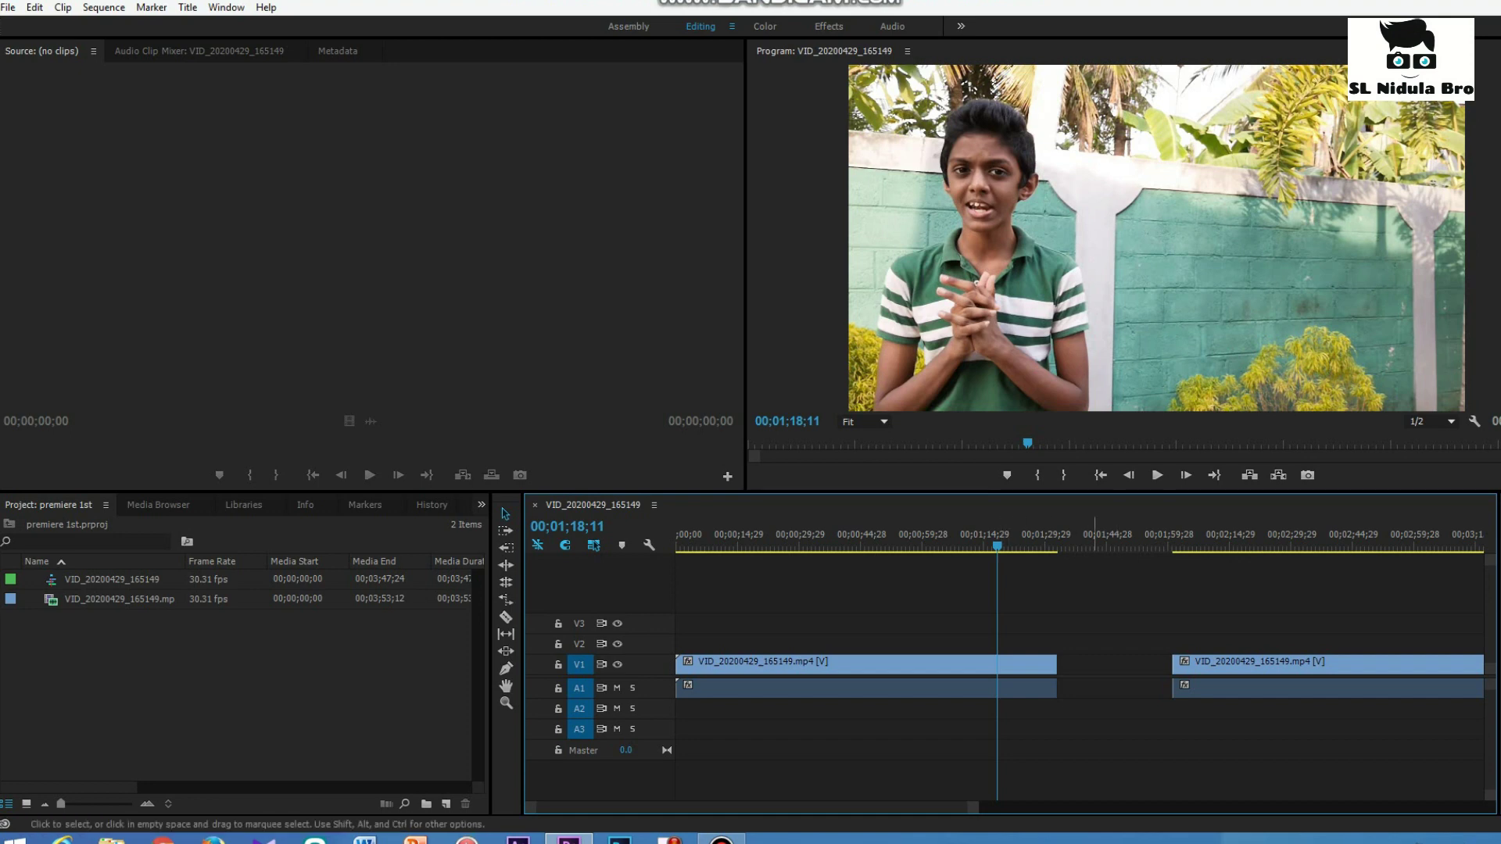
left_click(1037, 665)
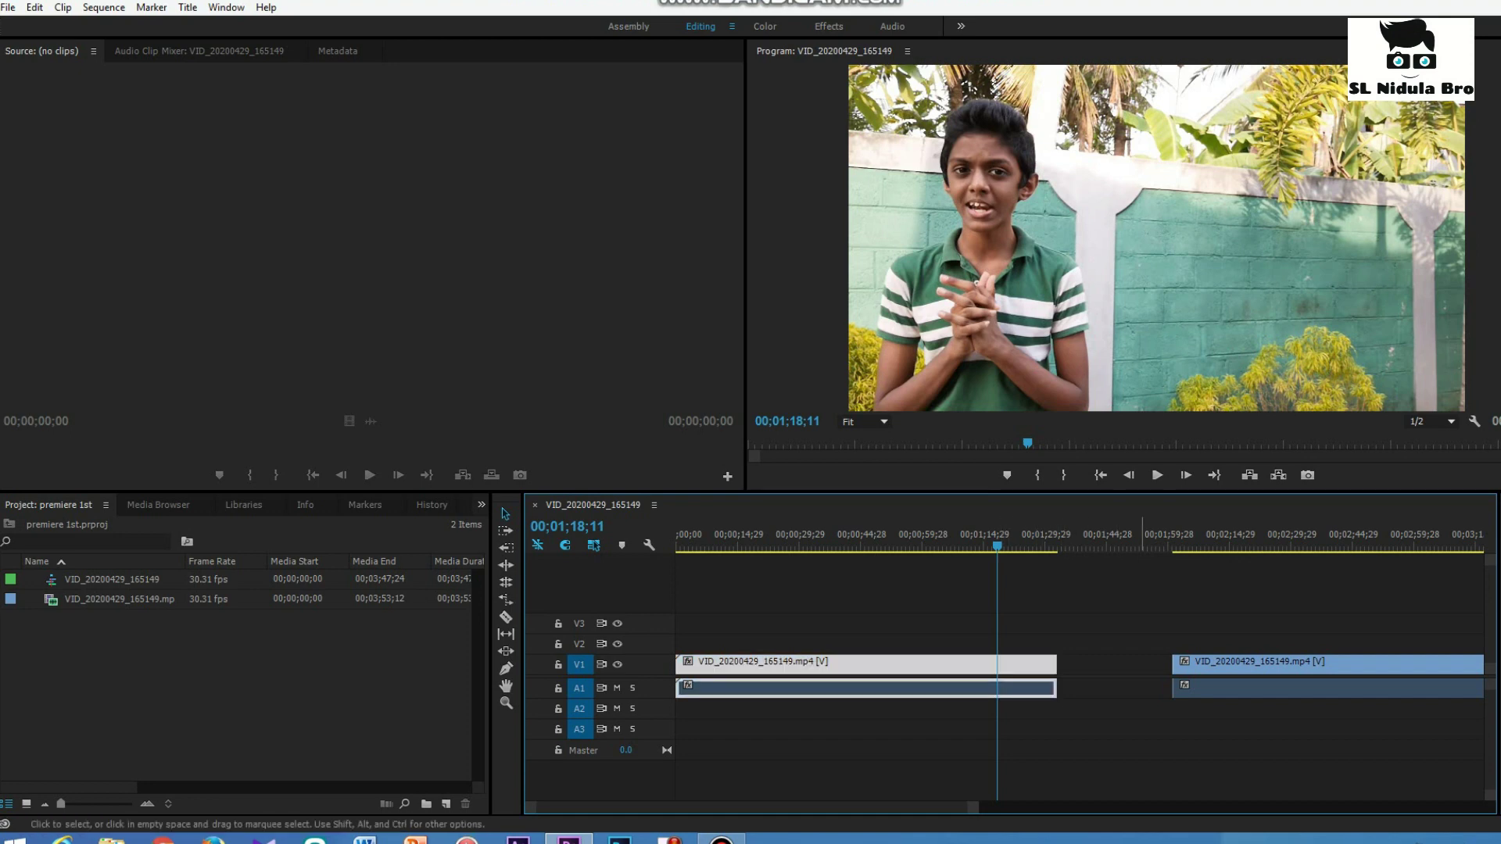
left_click(1244, 666)
left_click(1144, 667)
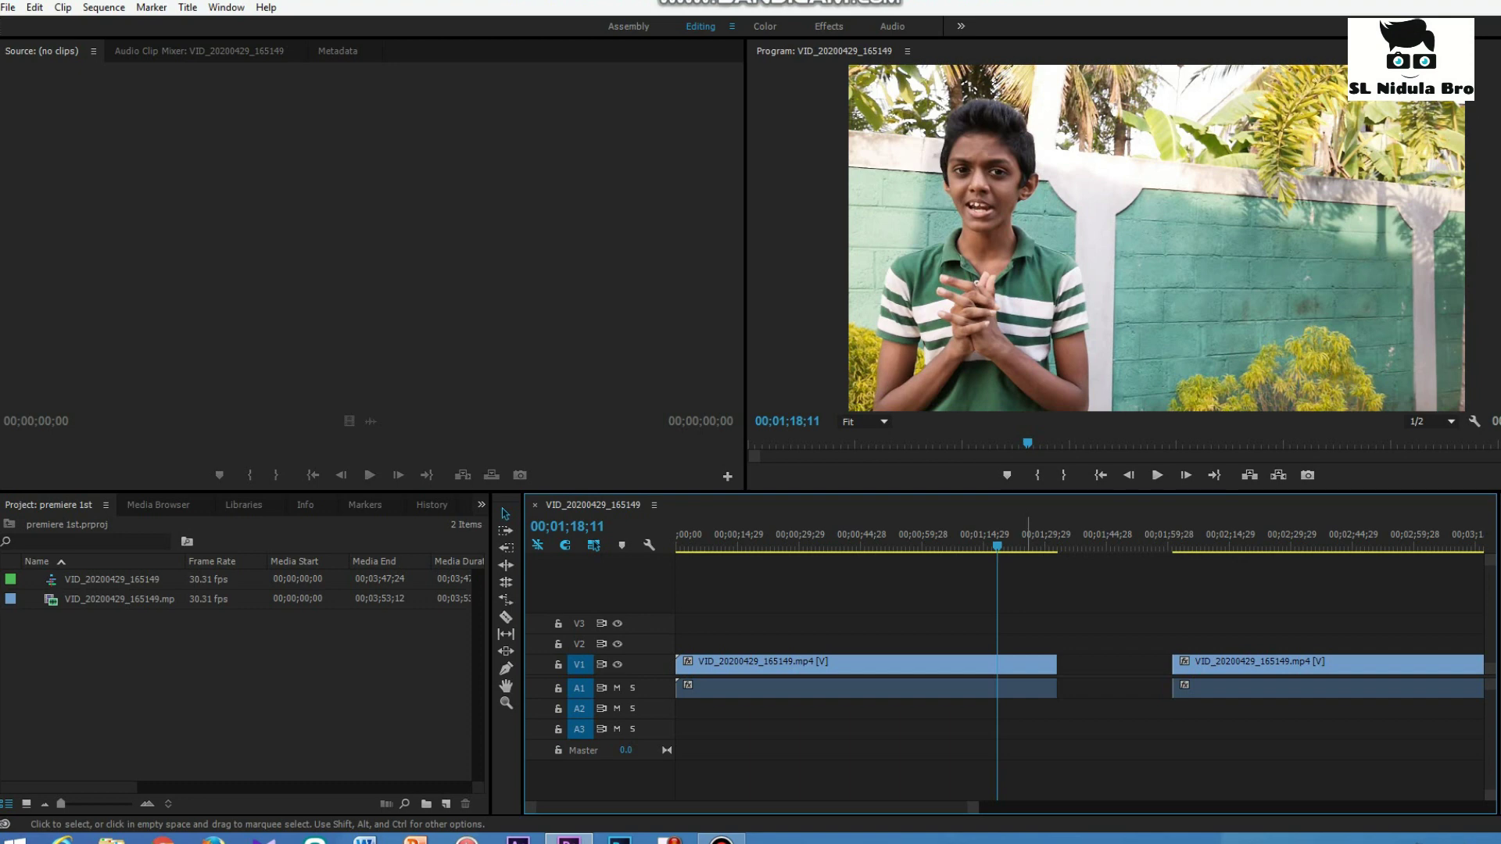
mouse_move(997, 546)
left_mouse_down()
mouse_move(892, 546)
mouse_move(1213, 538)
mouse_move(981, 538)
left_mouse_up()
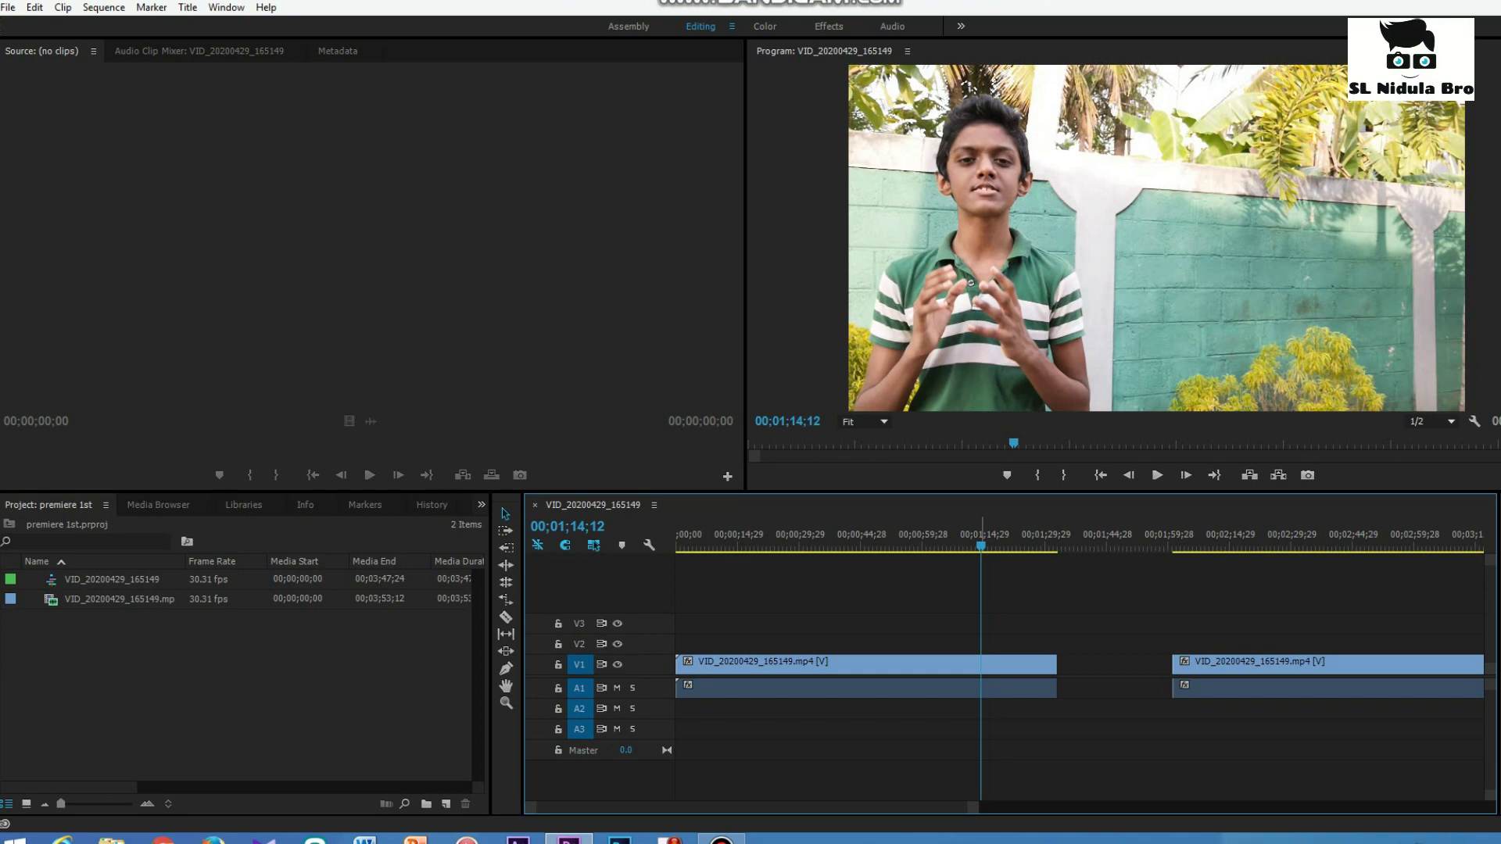
left_click_drag(981, 540, 930, 538)
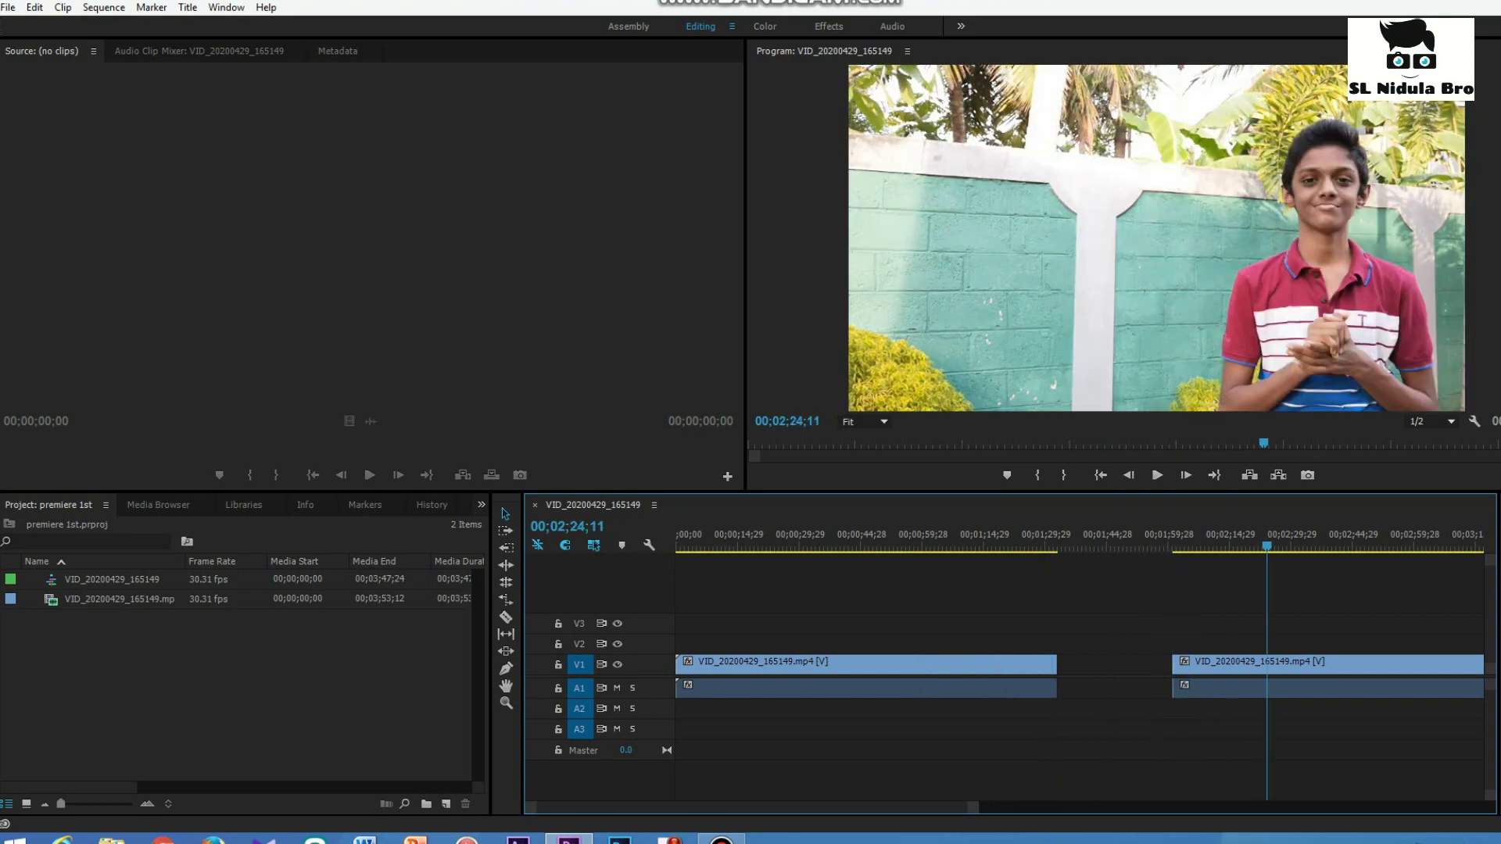
Play the first clip's final part forwards and backwards, and return the playhead to the start of the sequence
left_click_drag(1266, 546, 1103, 545)
key("j")
key("l")
key("j")
key("l")
key("j")
key("l")
key("j")
mouse_move(990, 545)
left_mouse_down()
mouse_move(1267, 546)
mouse_move(985, 546)
left_mouse_up()
key("l")
key("j")
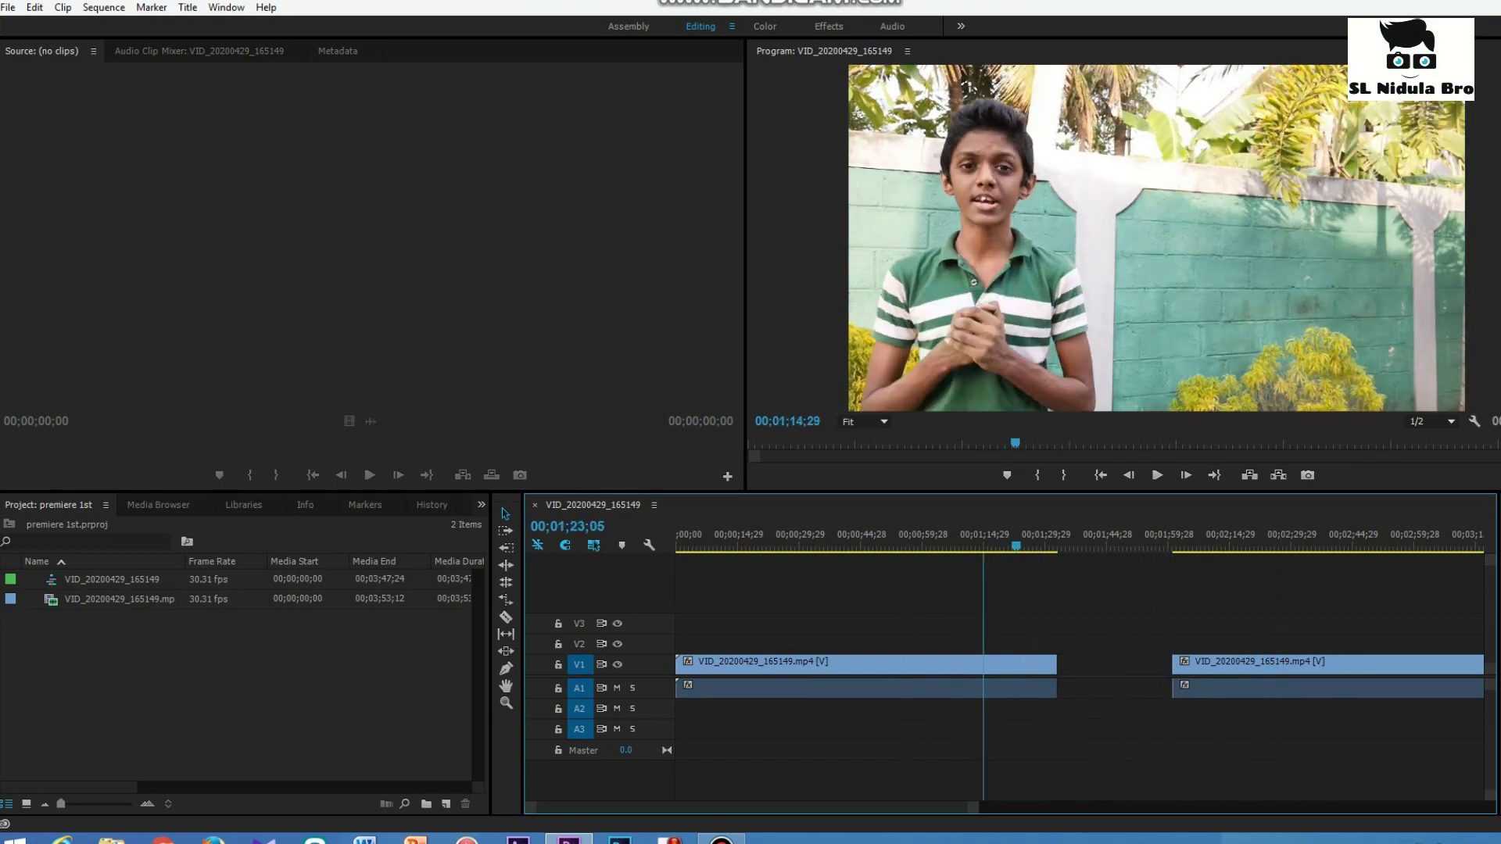
key("l")
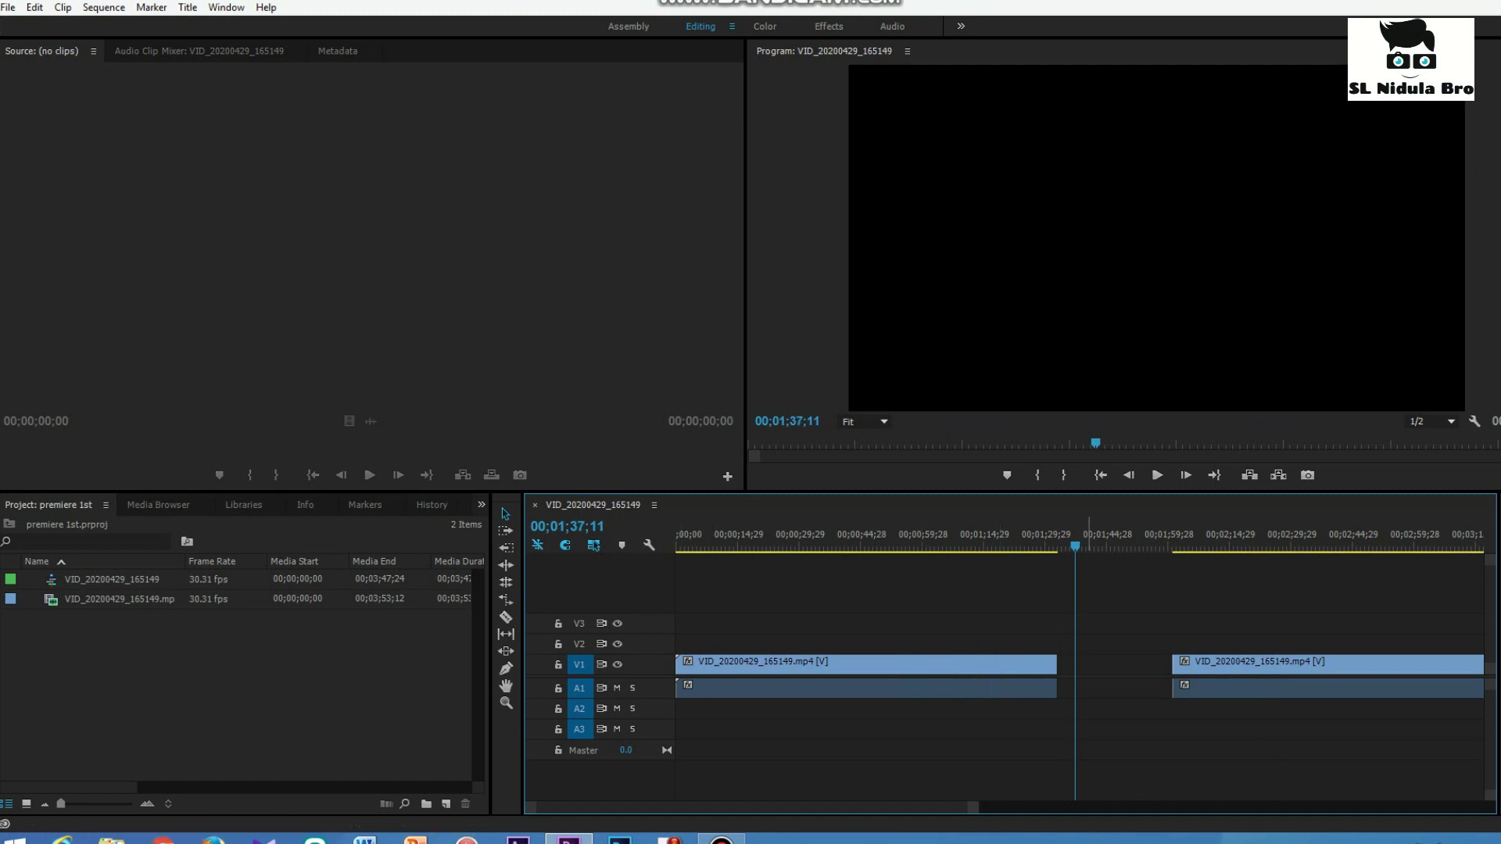
left_click_drag(1077, 545, 677, 545)
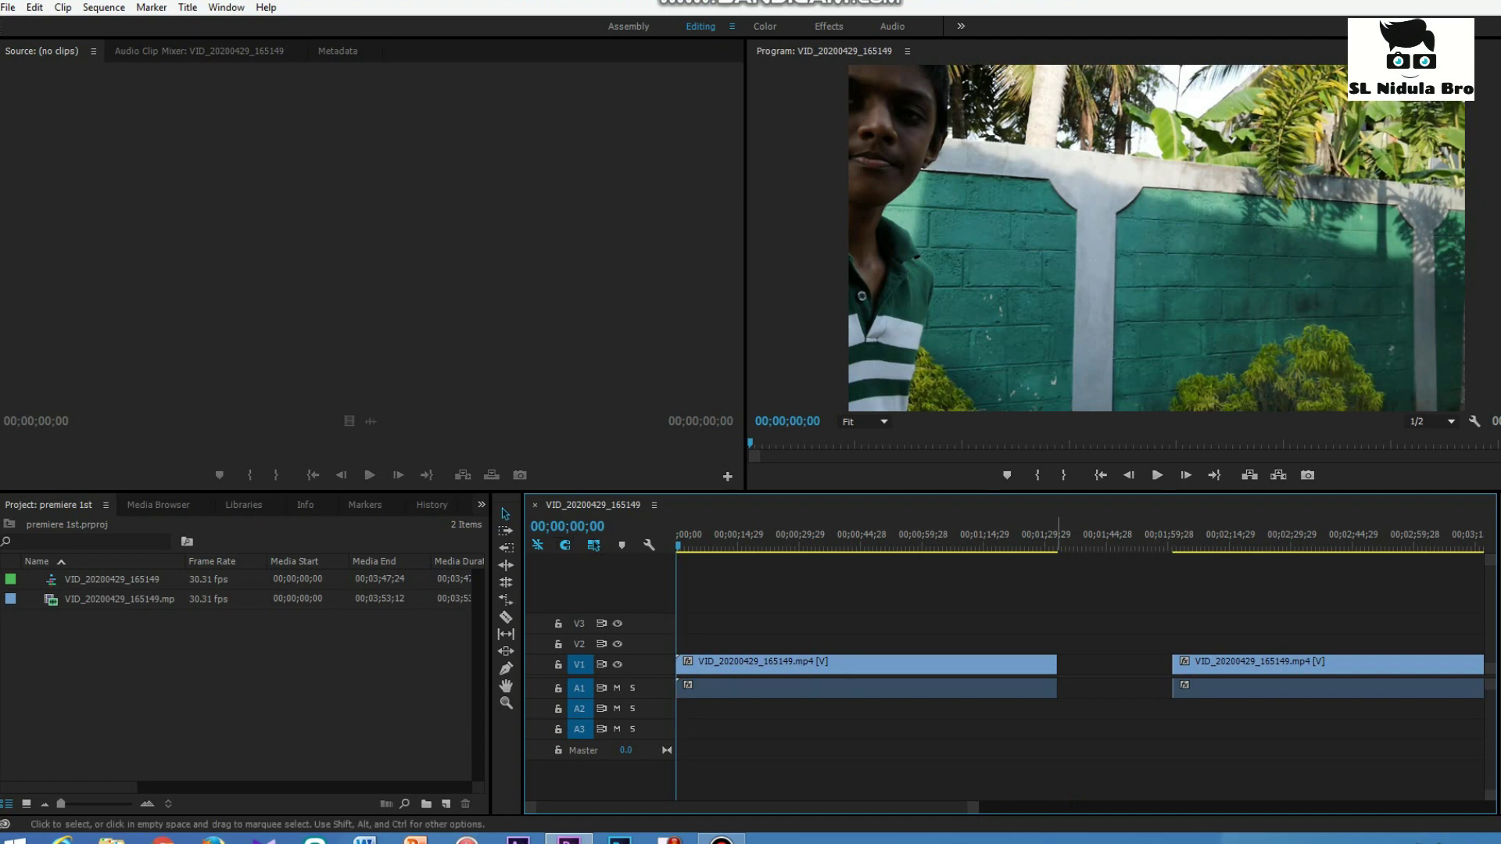
Unlink the second clip's audio from its video and delete that audio from track A1
mouse_move(974, 808)
left_mouse_down()
mouse_move(873, 808)
mouse_move(1163, 808)
mouse_move(725, 808)
mouse_move(1022, 807)
mouse_move(863, 807)
mouse_move(995, 807)
left_mouse_up()
key("equal")
key("equal")
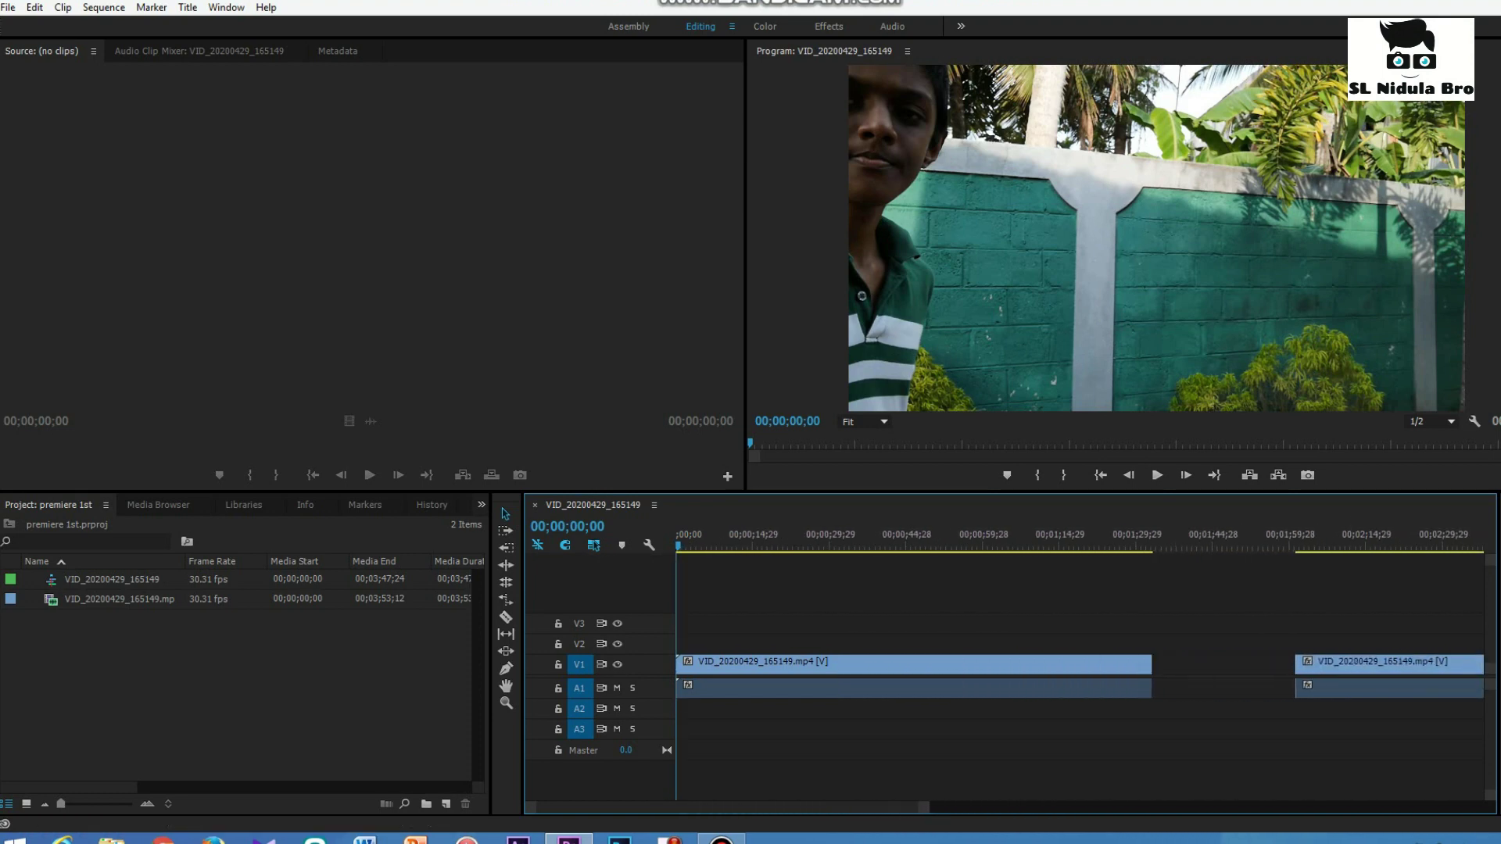
key("equal")
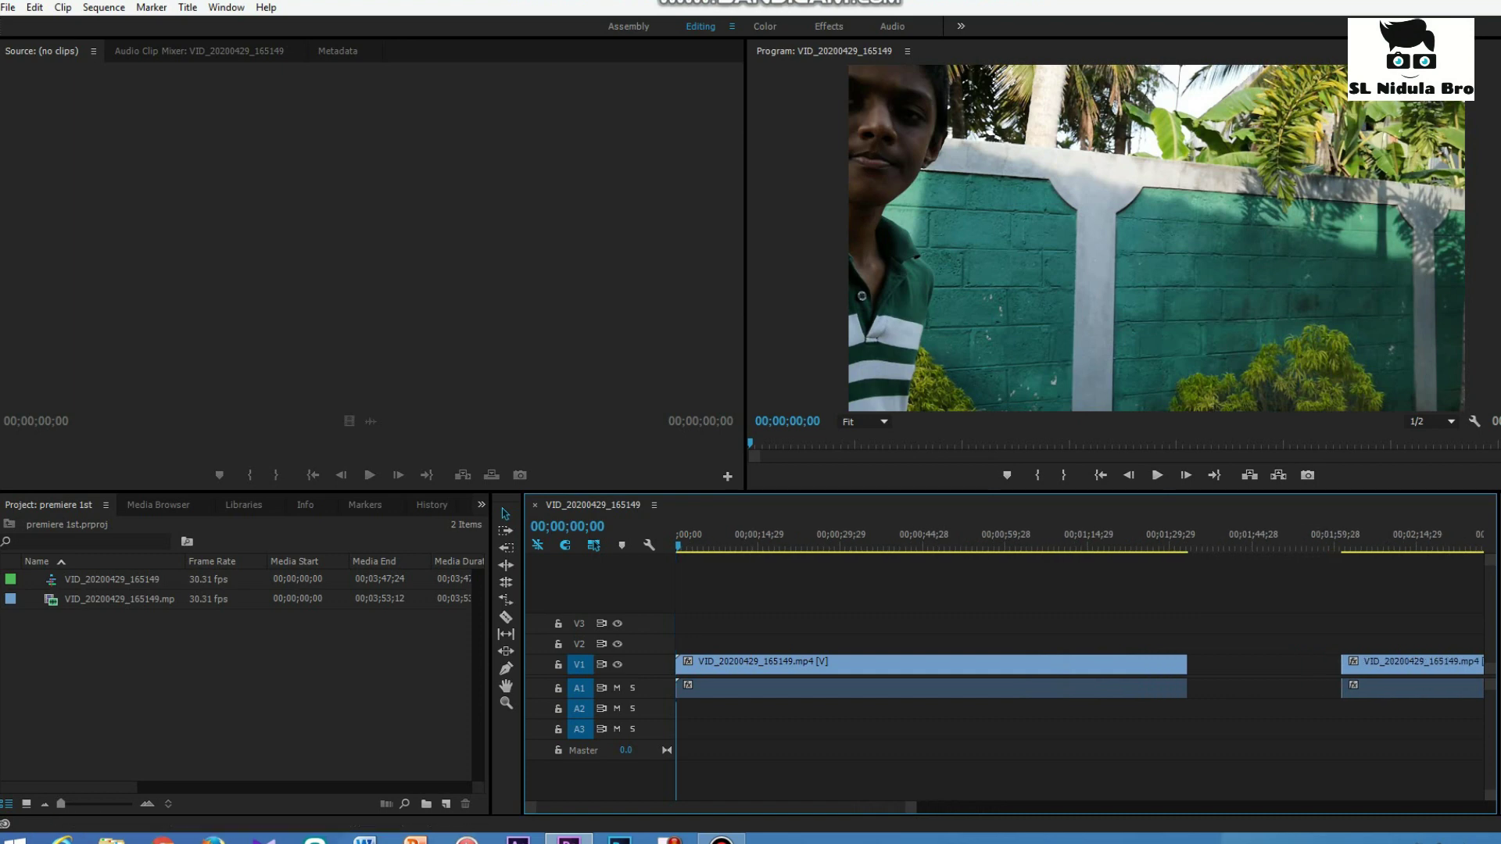
key("minus")
key("minus")
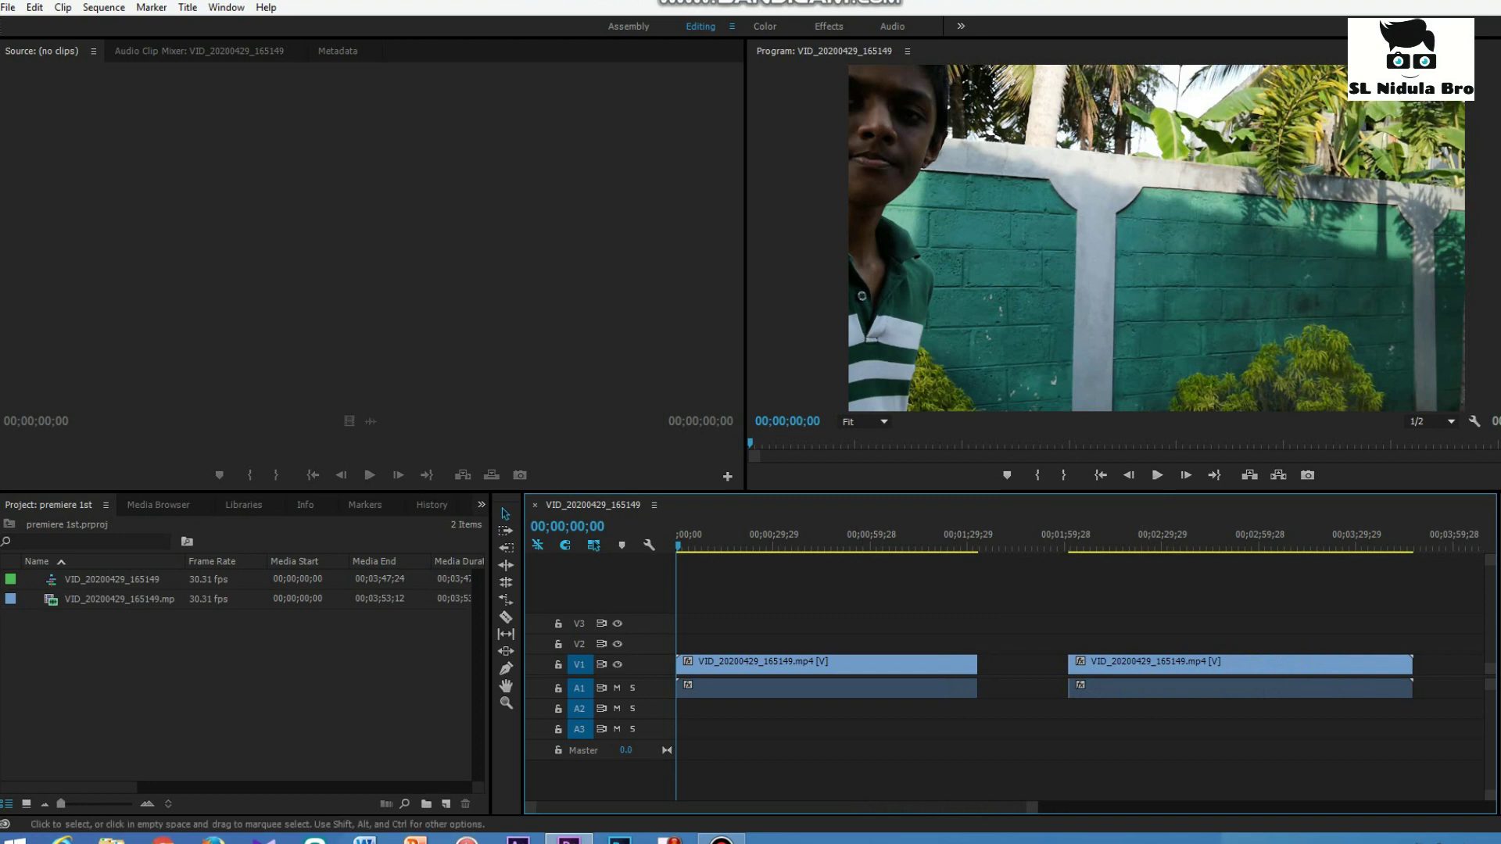
left_click(1204, 665)
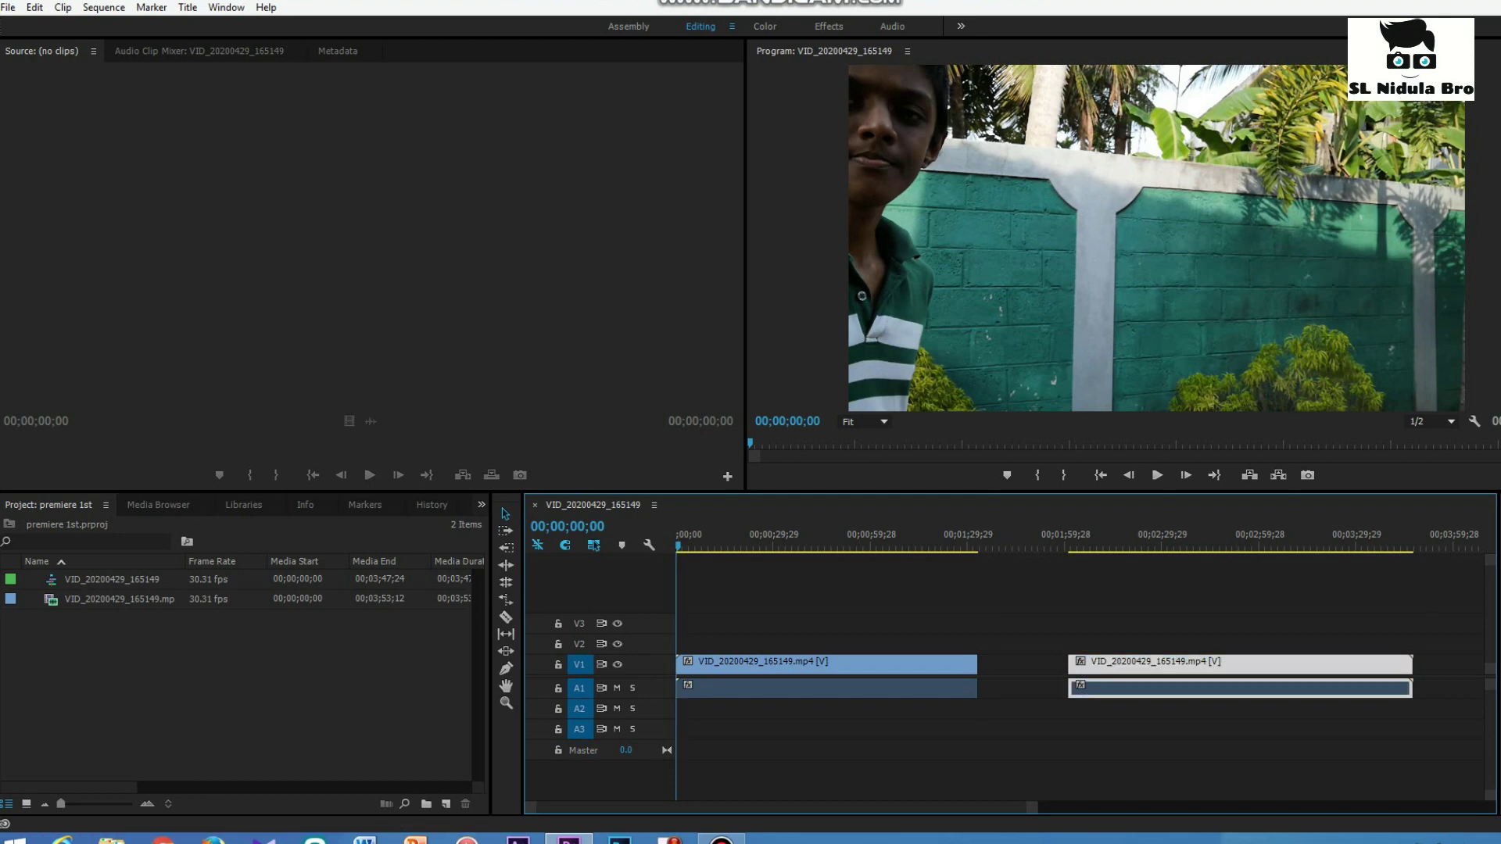
left_click_drag(678, 546, 1123, 546)
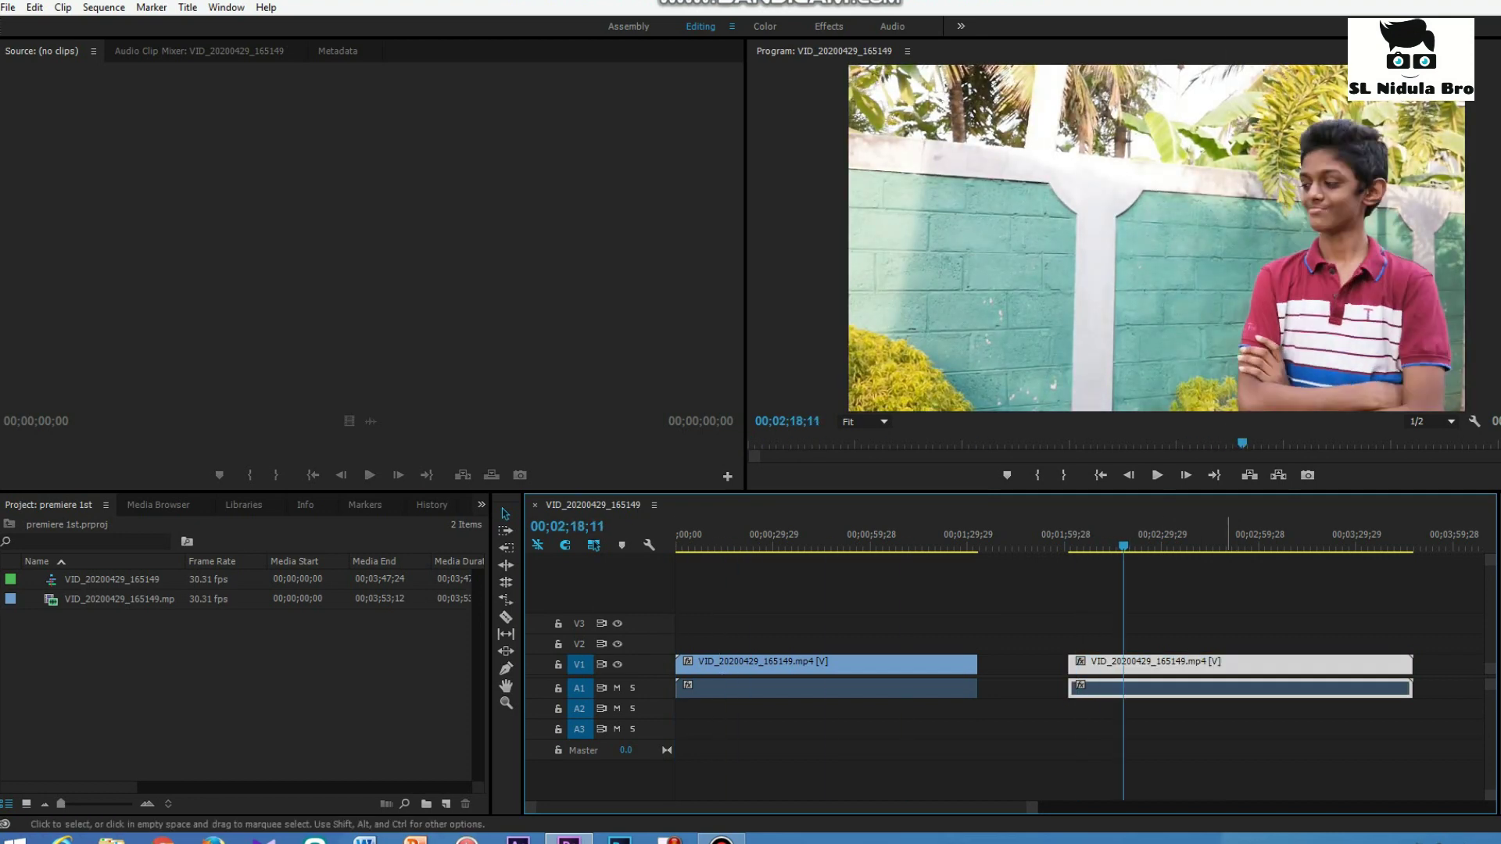
right_click(1226, 663)
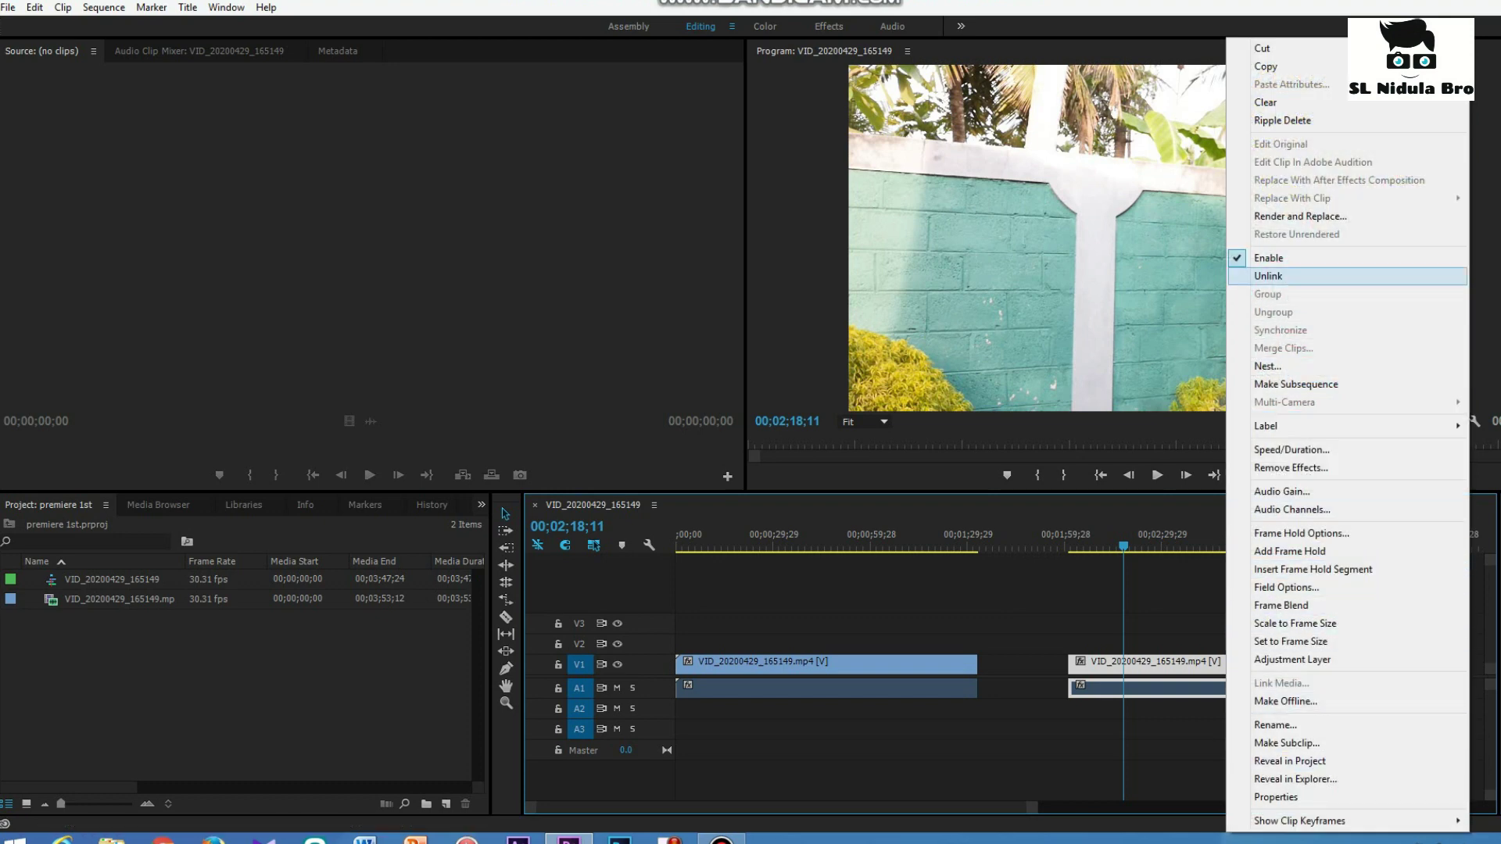
left_click(1268, 276)
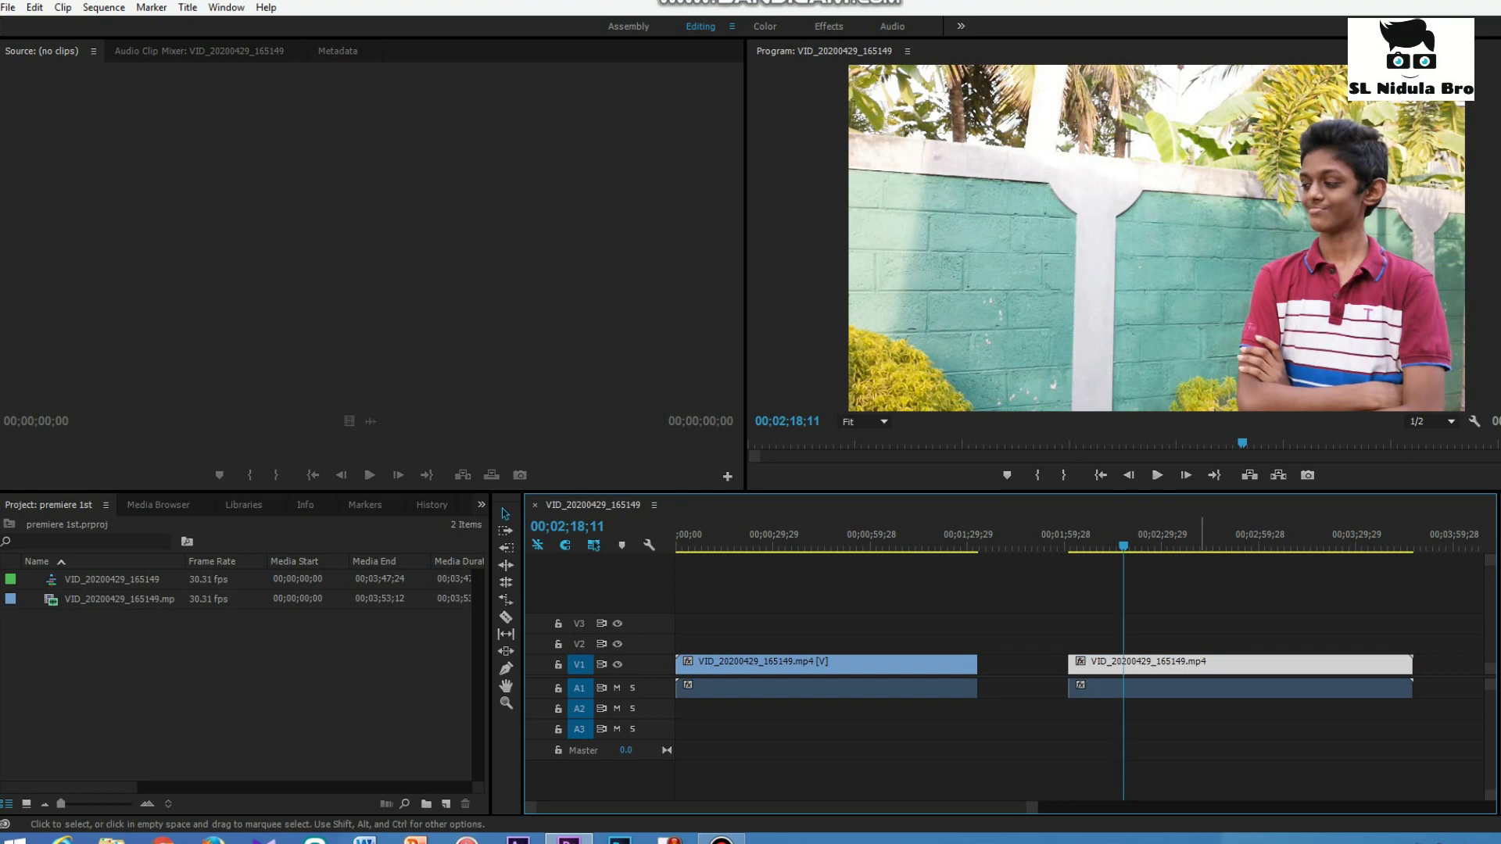
key("Delete")
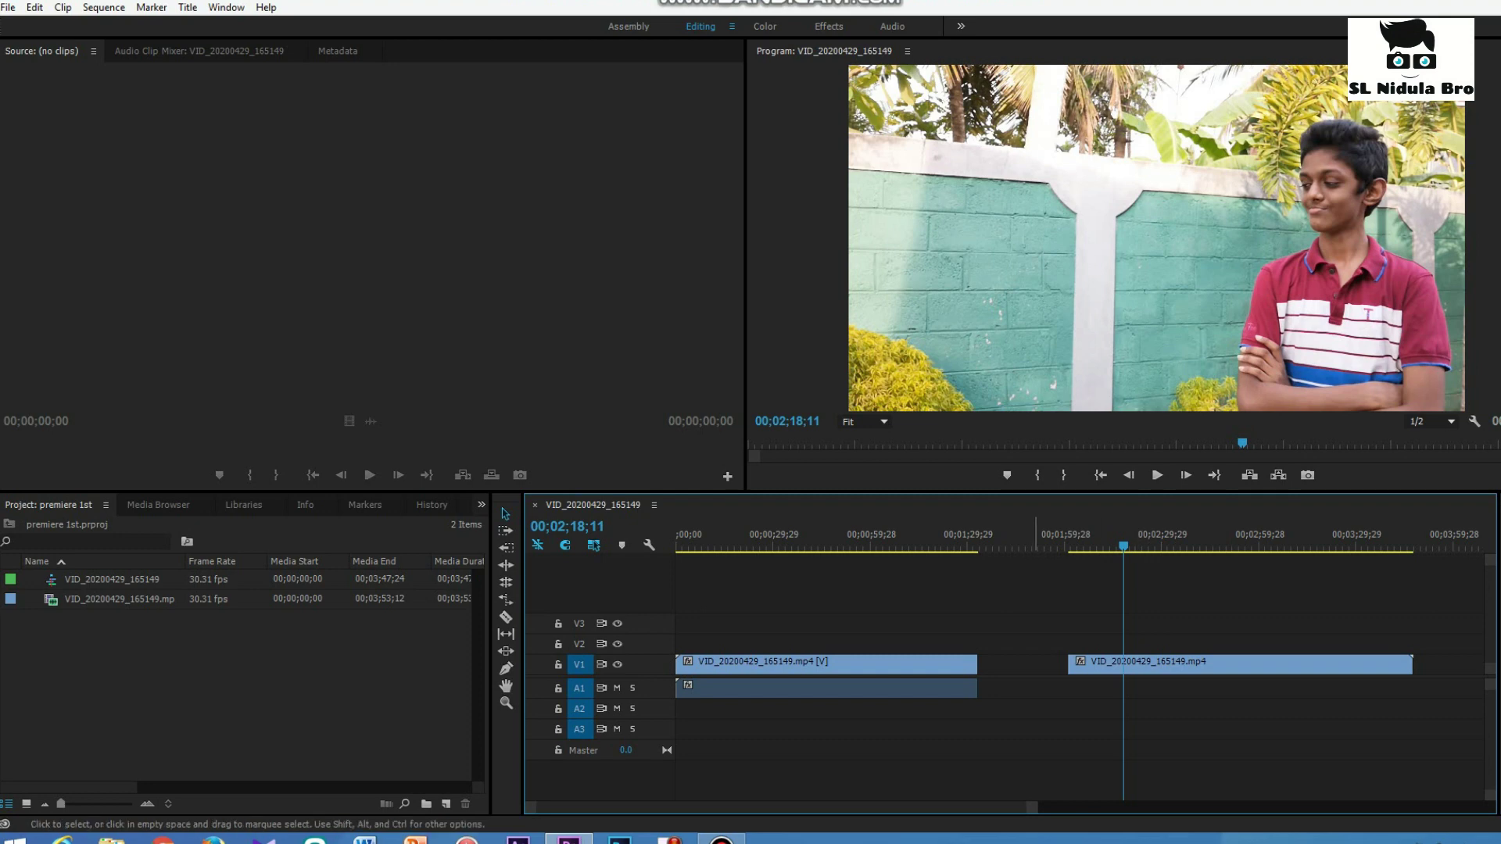
Move the first clip's video up to track V2 and place the second clip beneath it on V1, at the sequence start
left_click_drag(1124, 545, 906, 545)
left_click_drag(935, 666, 935, 648)
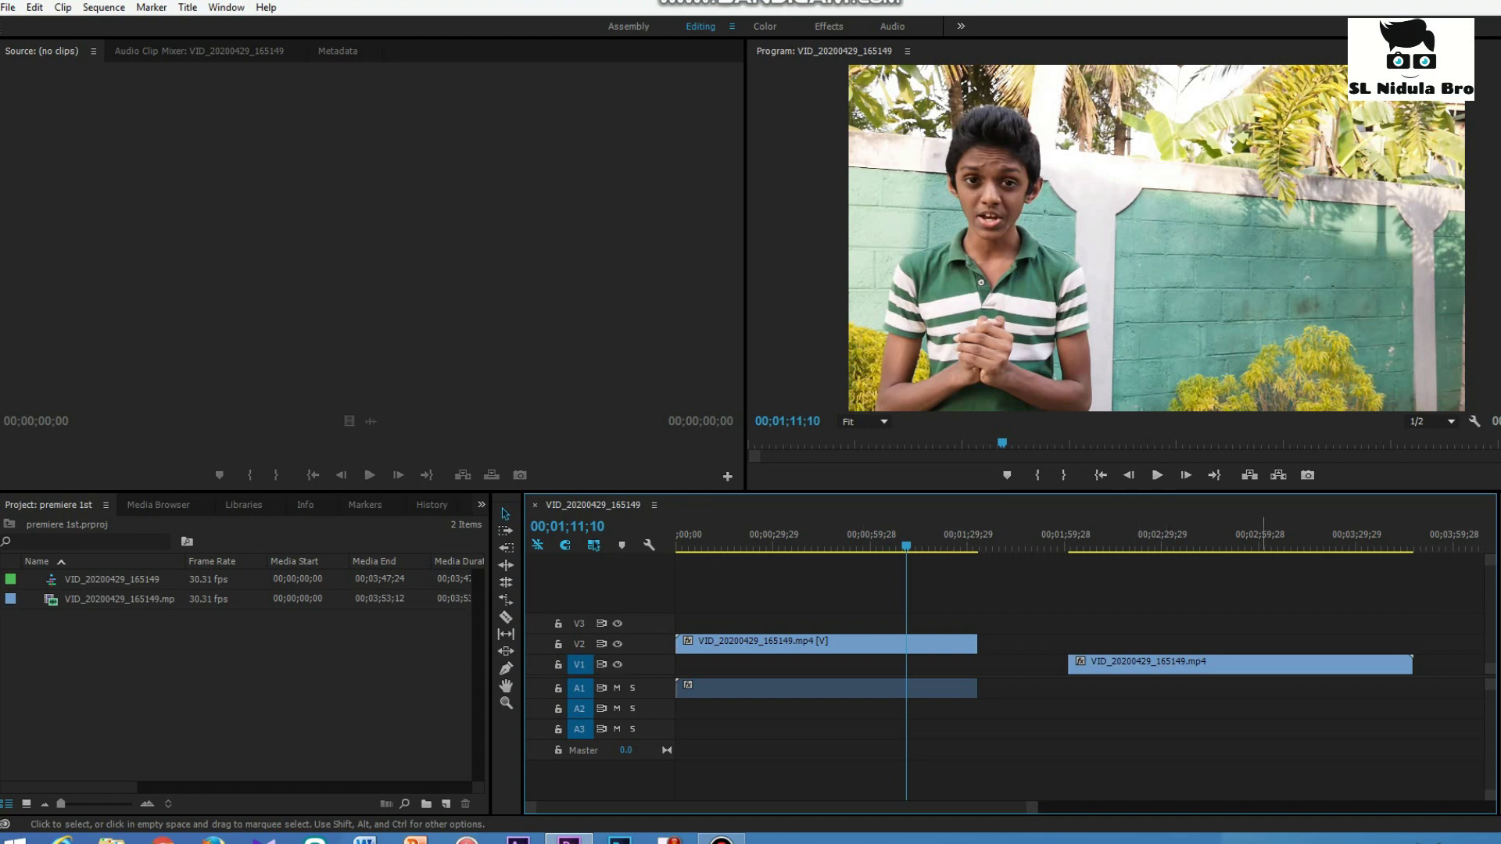
left_click_drag(1243, 665, 822, 664)
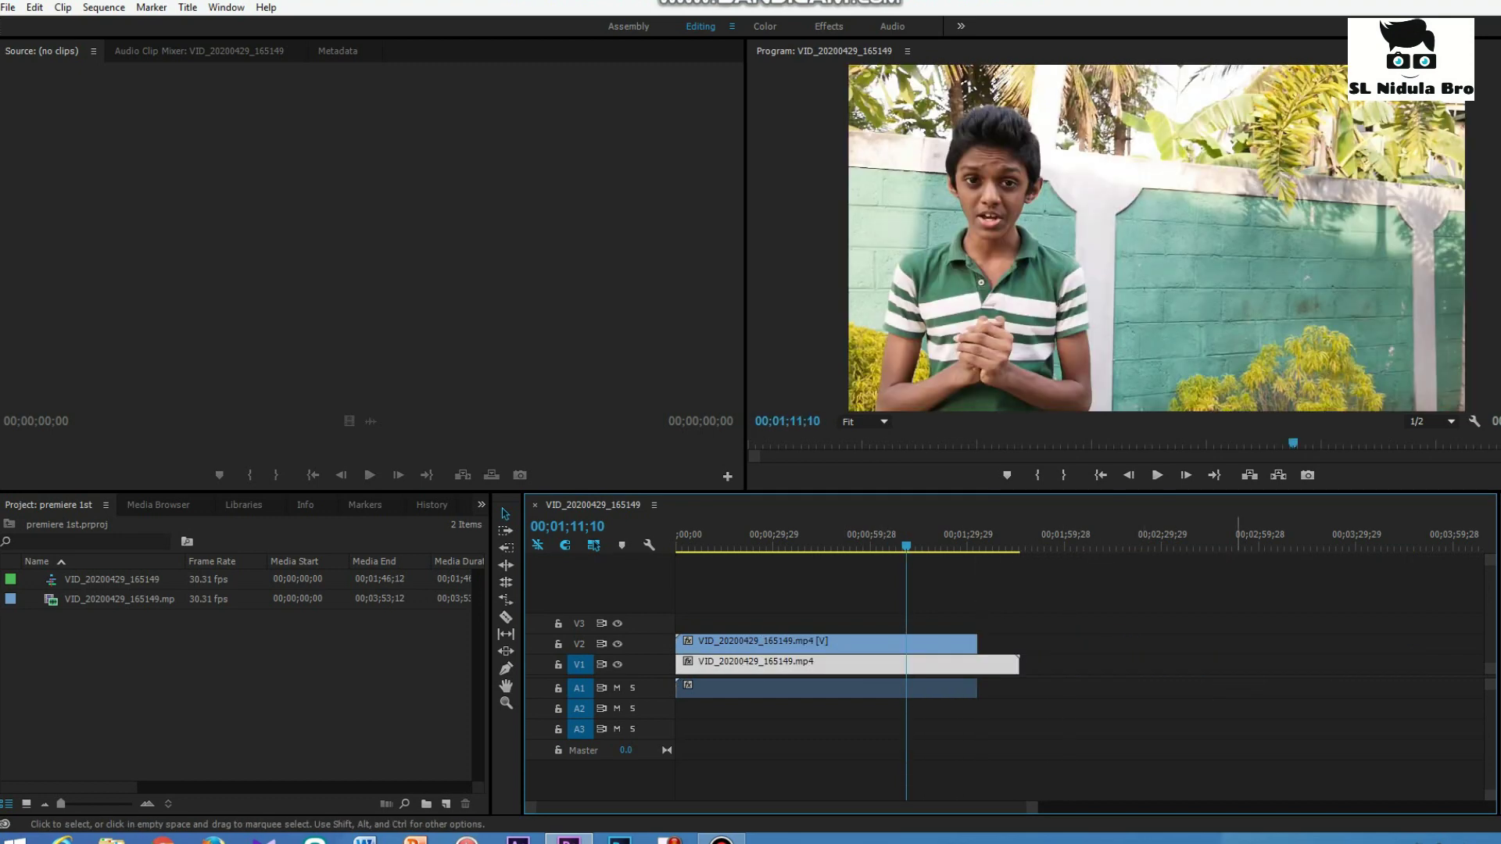
left_click_drag(906, 545, 777, 546)
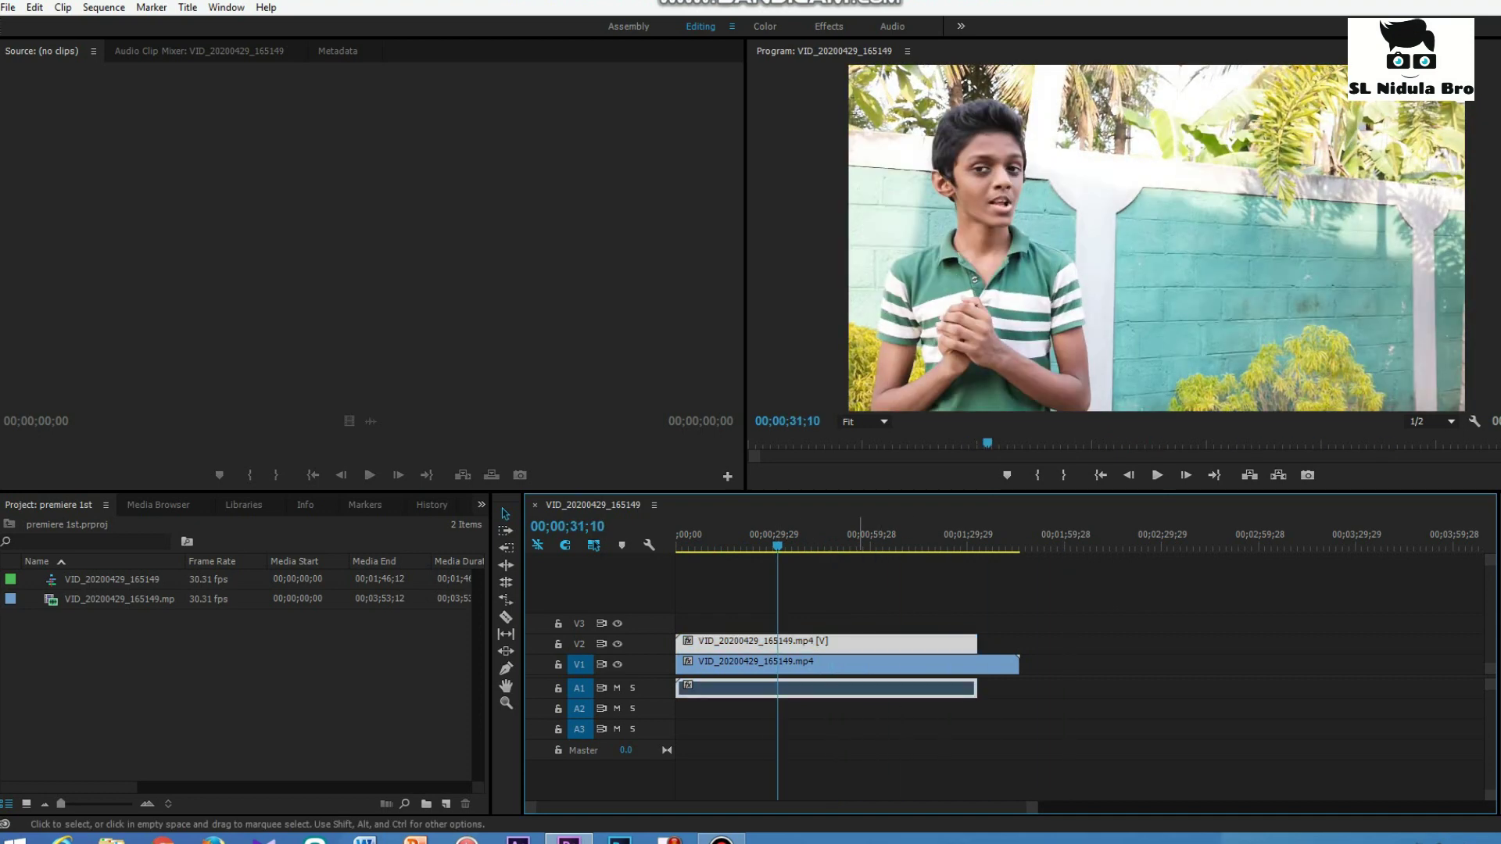
key("ctrl+shift+a")
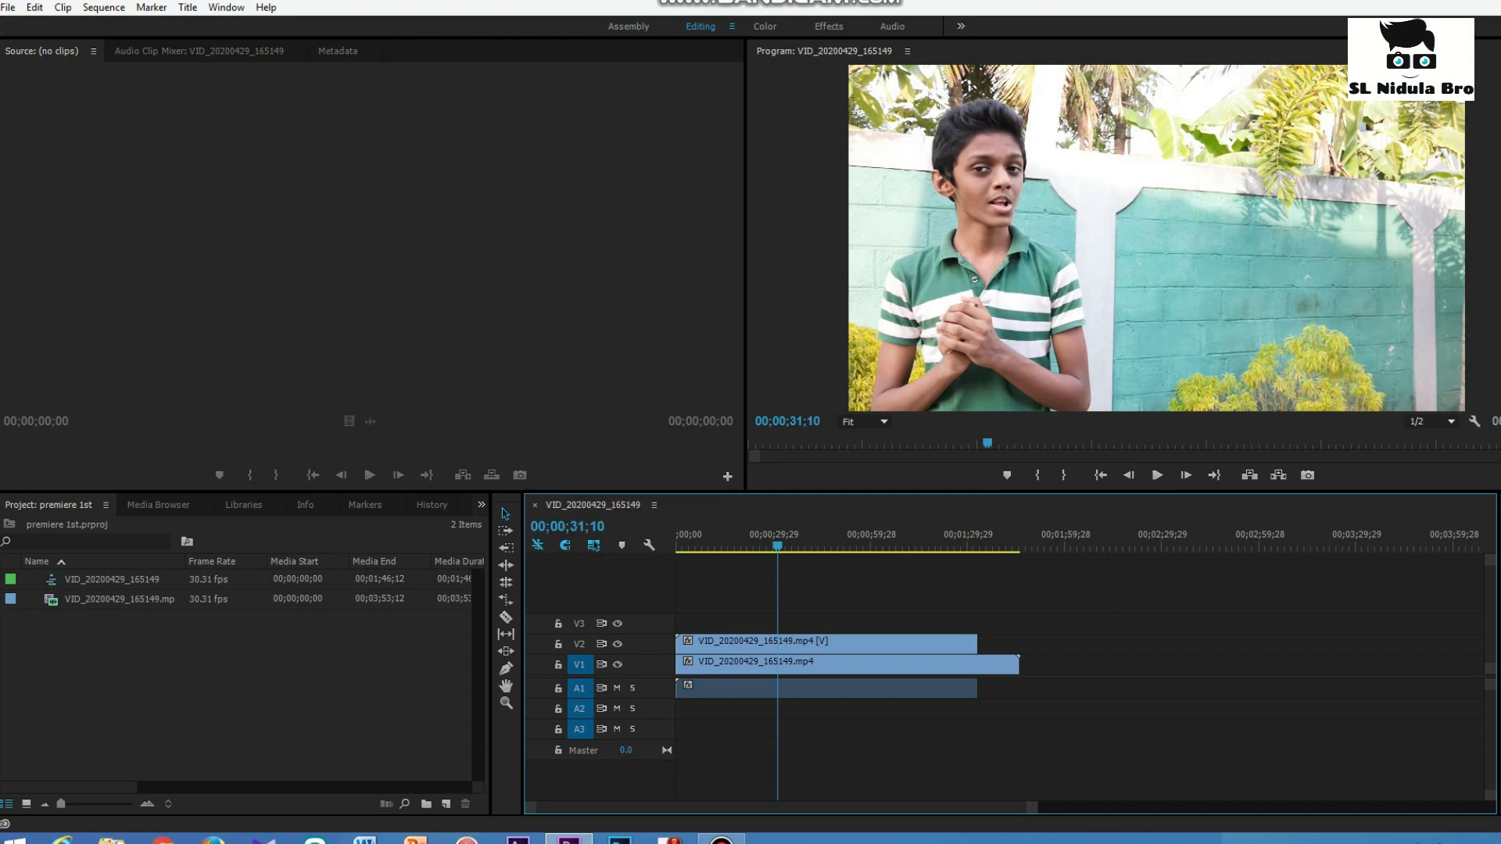
Apply the Crop video effect from the Transform group to the clip on track V2
left_click(226, 7)
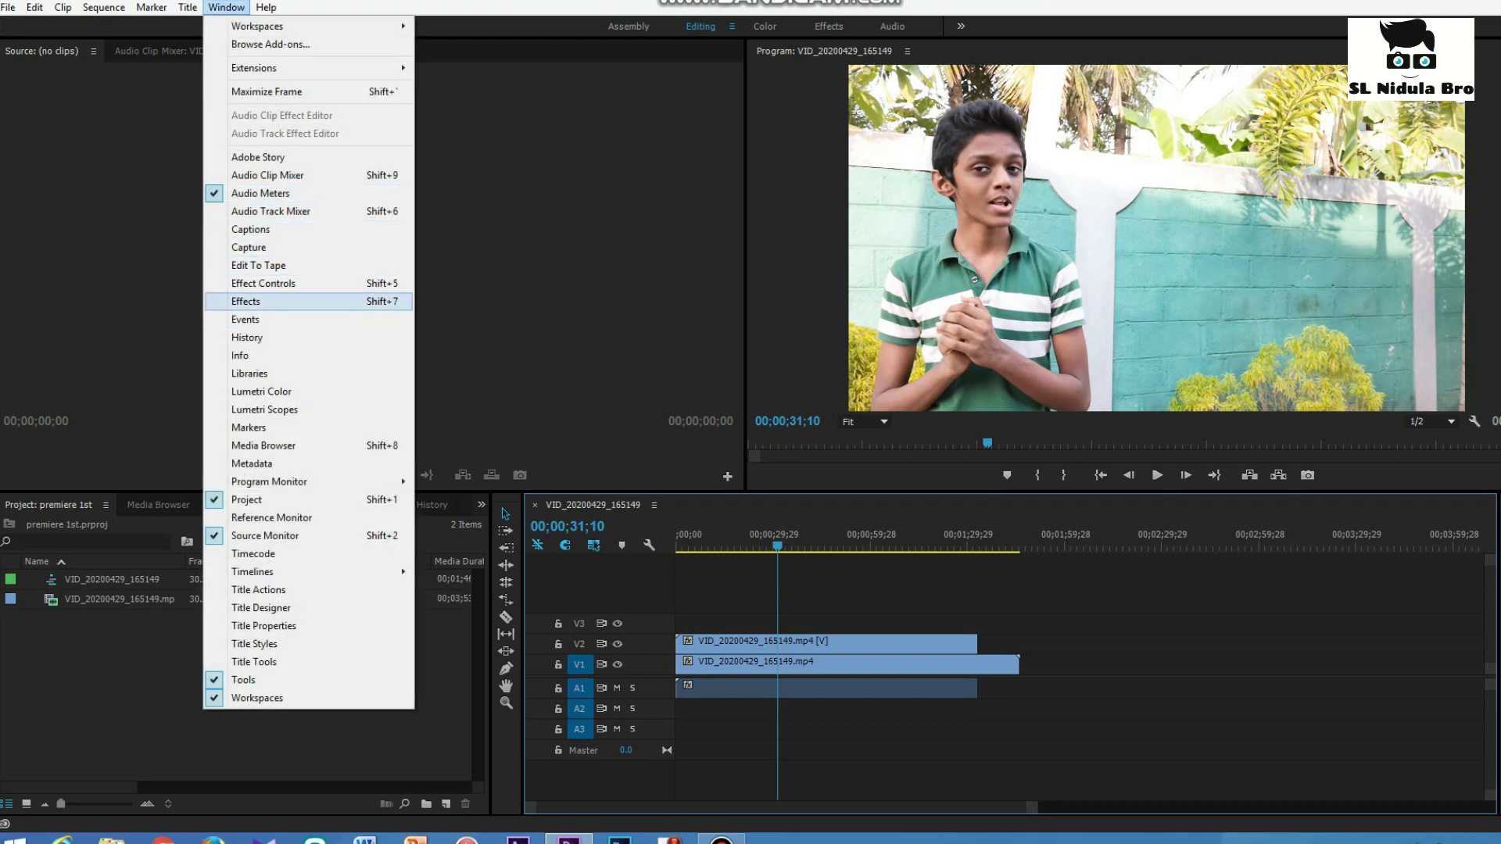
left_click(251, 301)
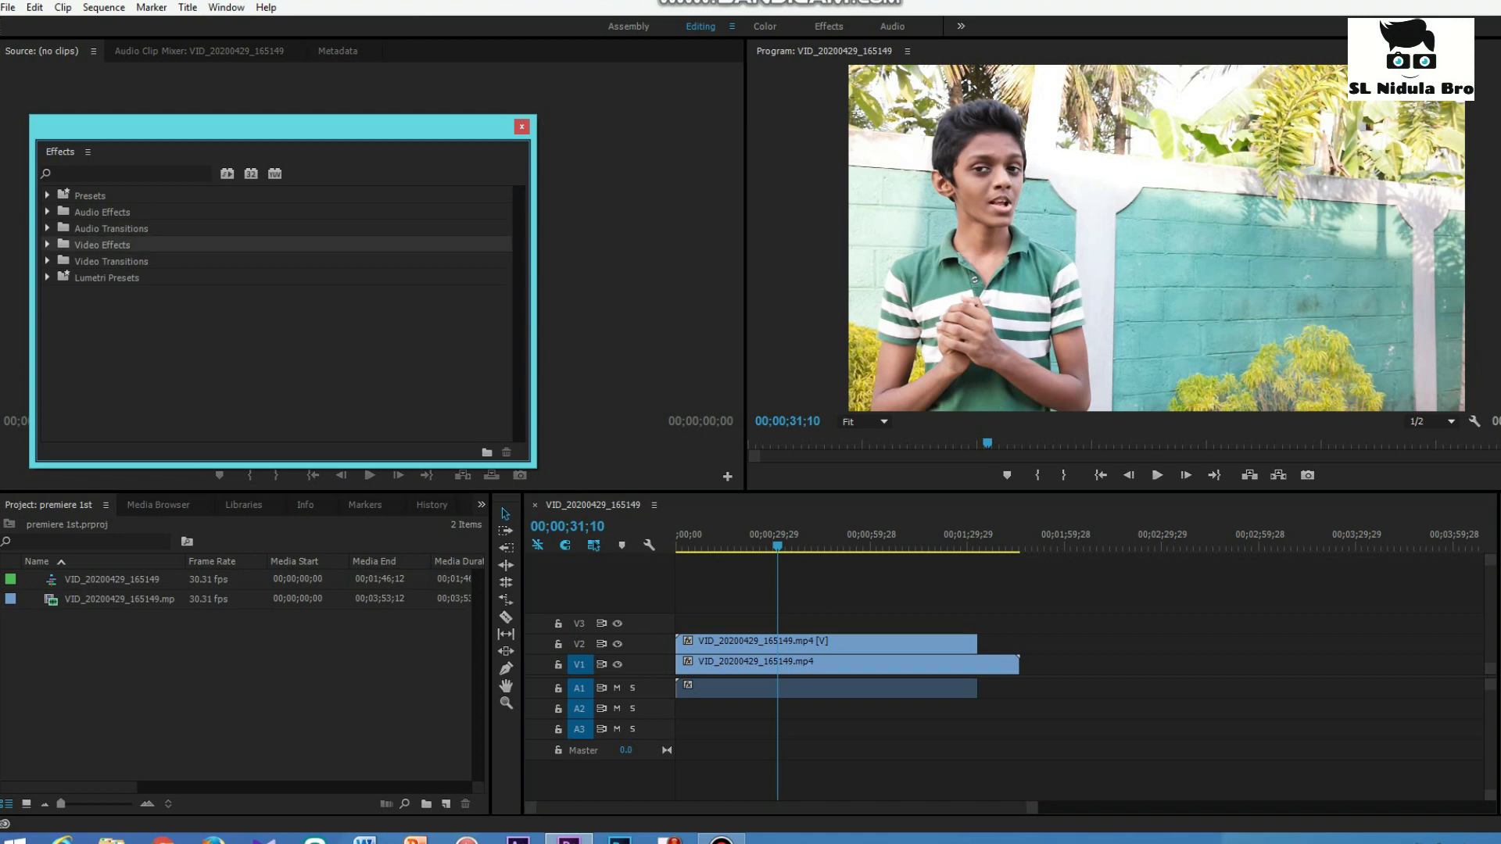
left_click(48, 244)
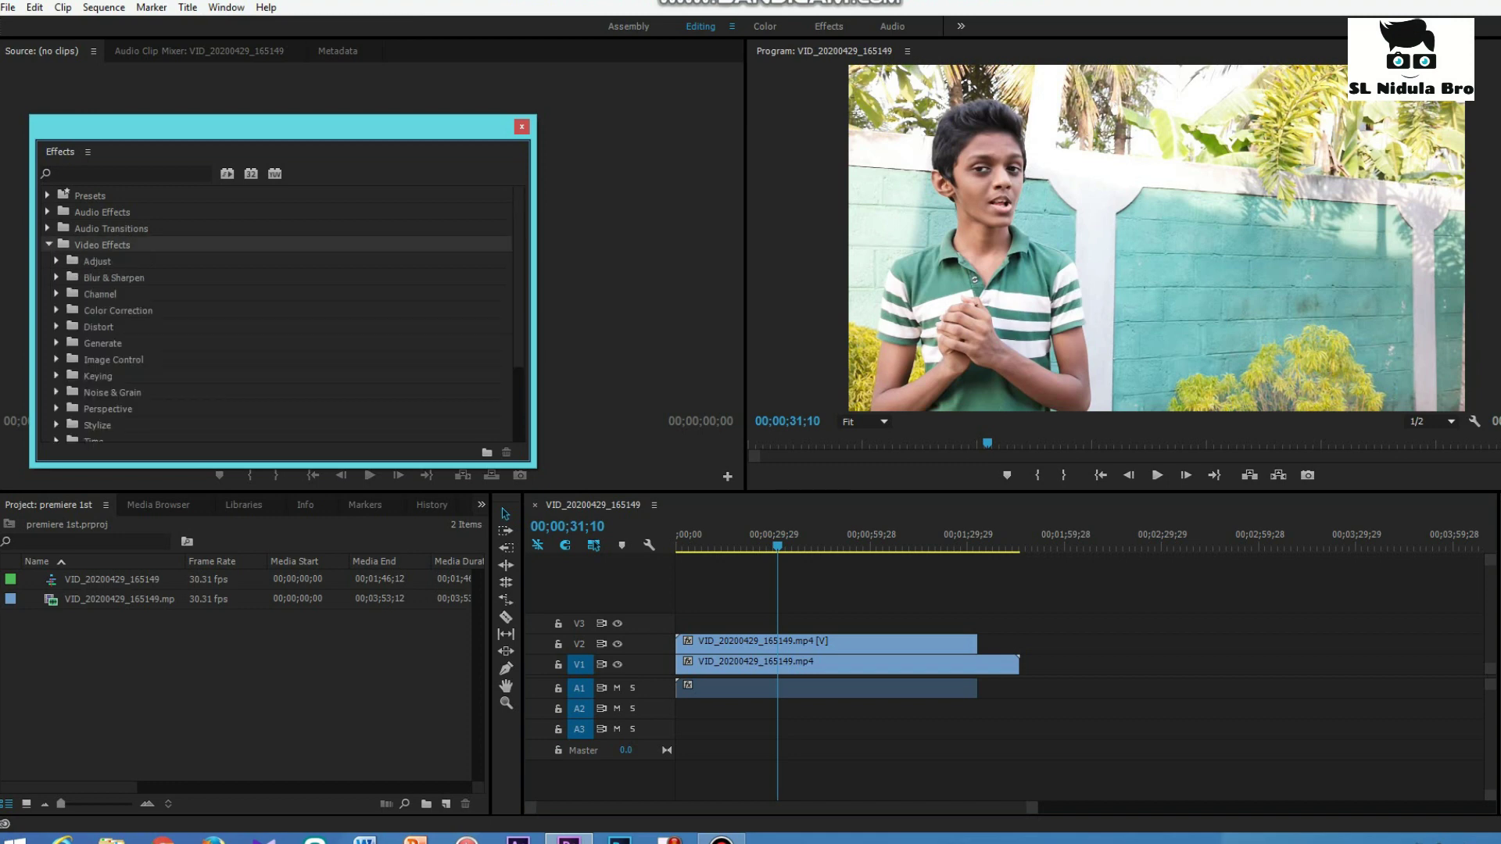
scroll(274, 312, "down", 3)
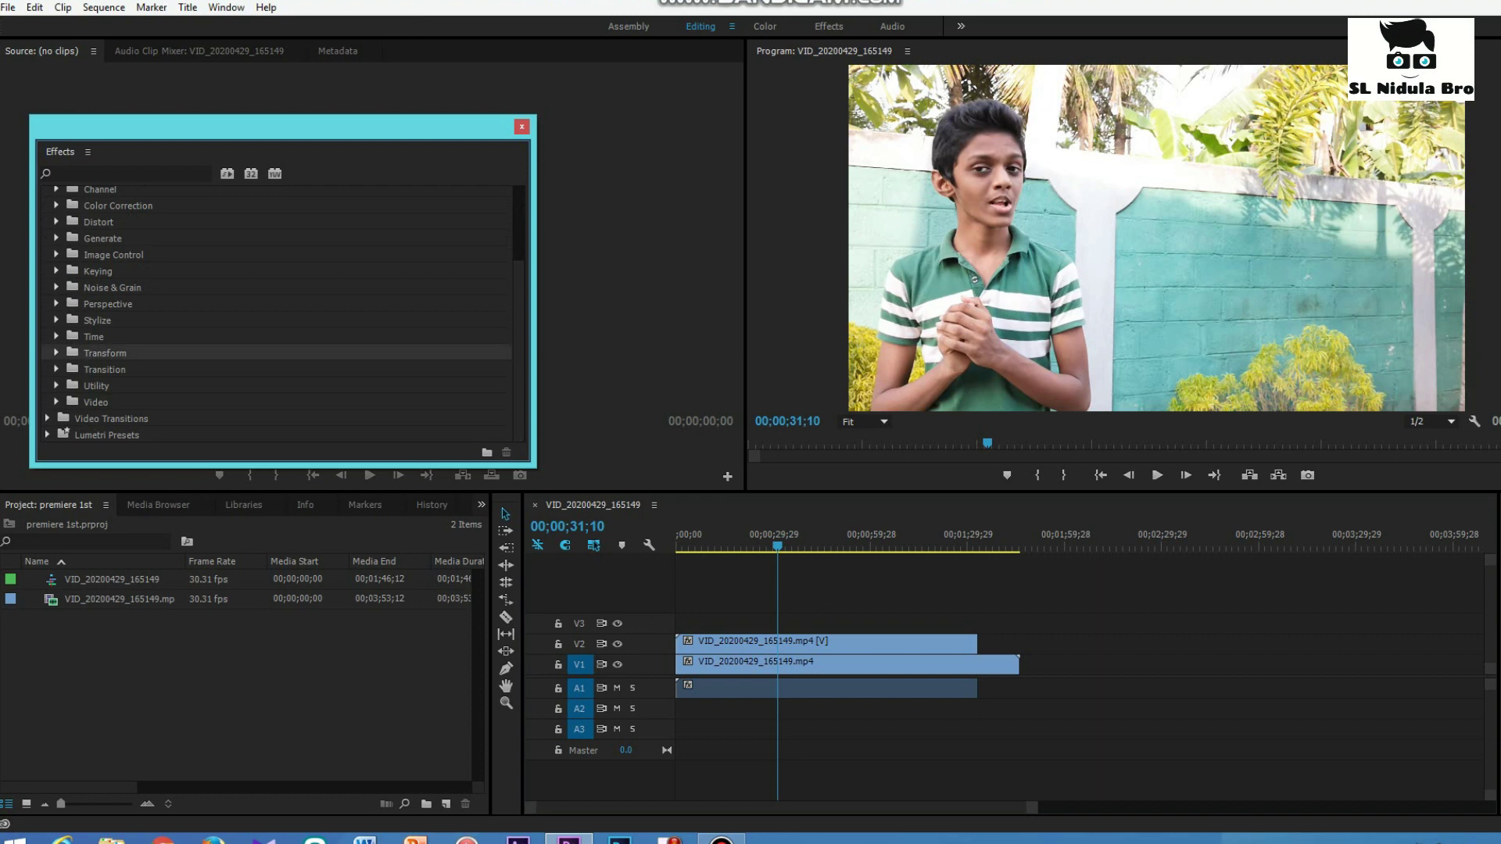
left_click(56, 353)
scroll(274, 313, "down", 3)
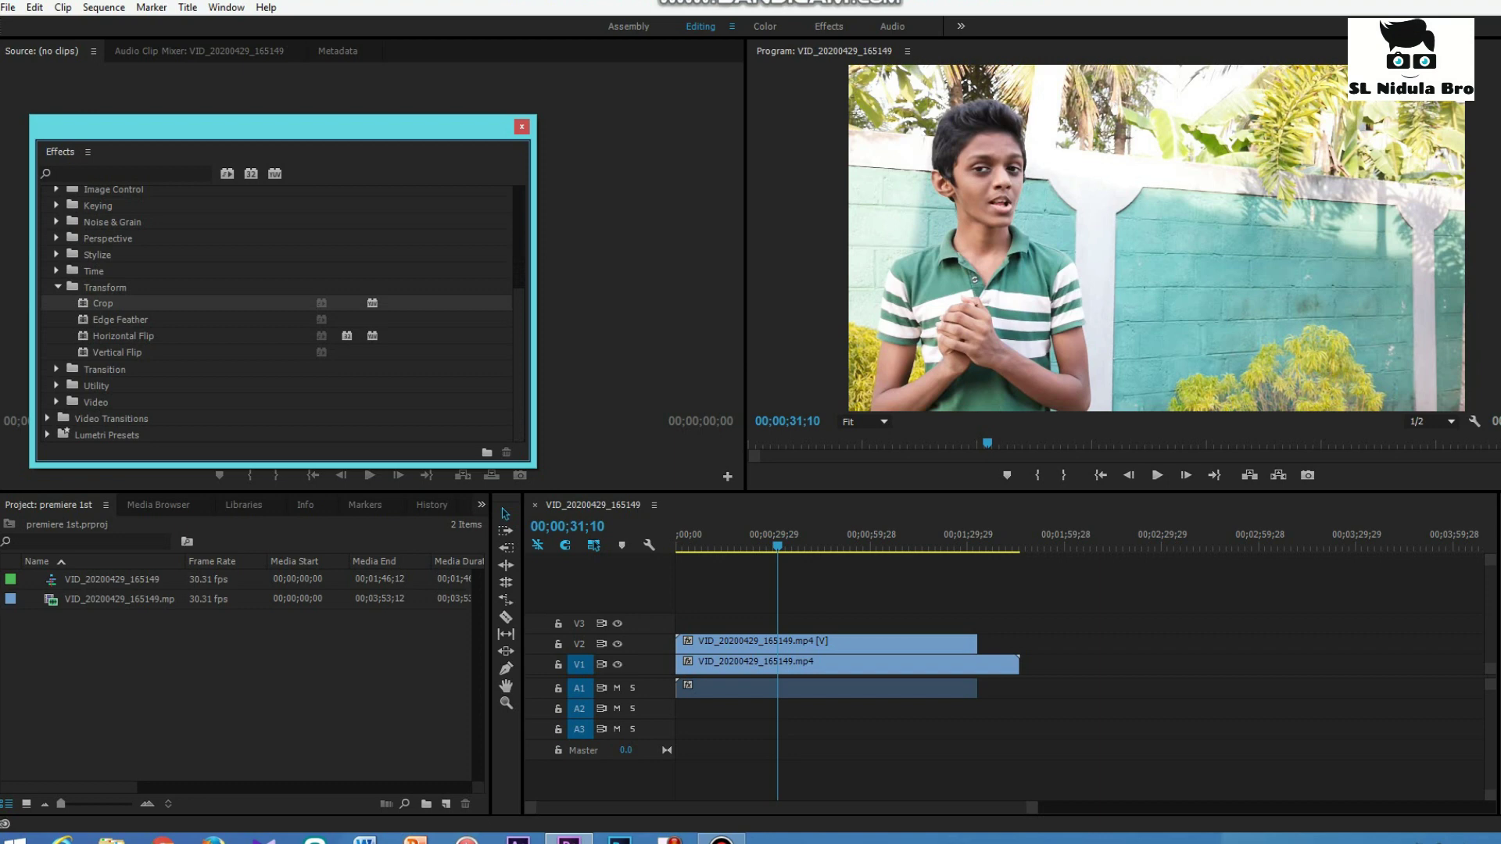
left_click_drag(103, 303, 736, 644)
left_click(522, 127)
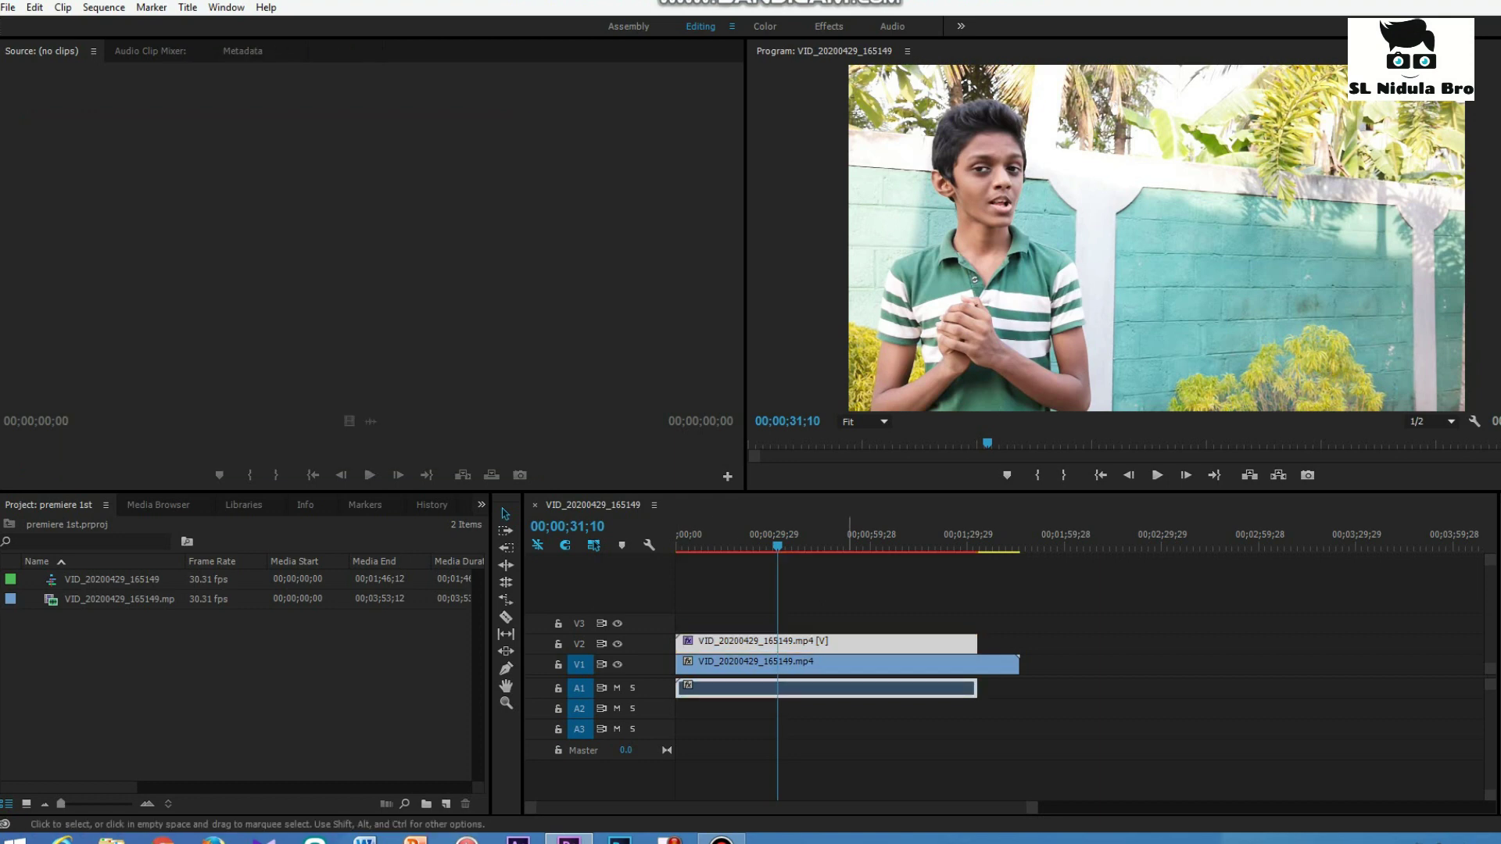
Deselect the clips and move the playhead to 00;00;56;11 in the sequence
left_click(860, 598)
left_click_drag(778, 546, 858, 540)
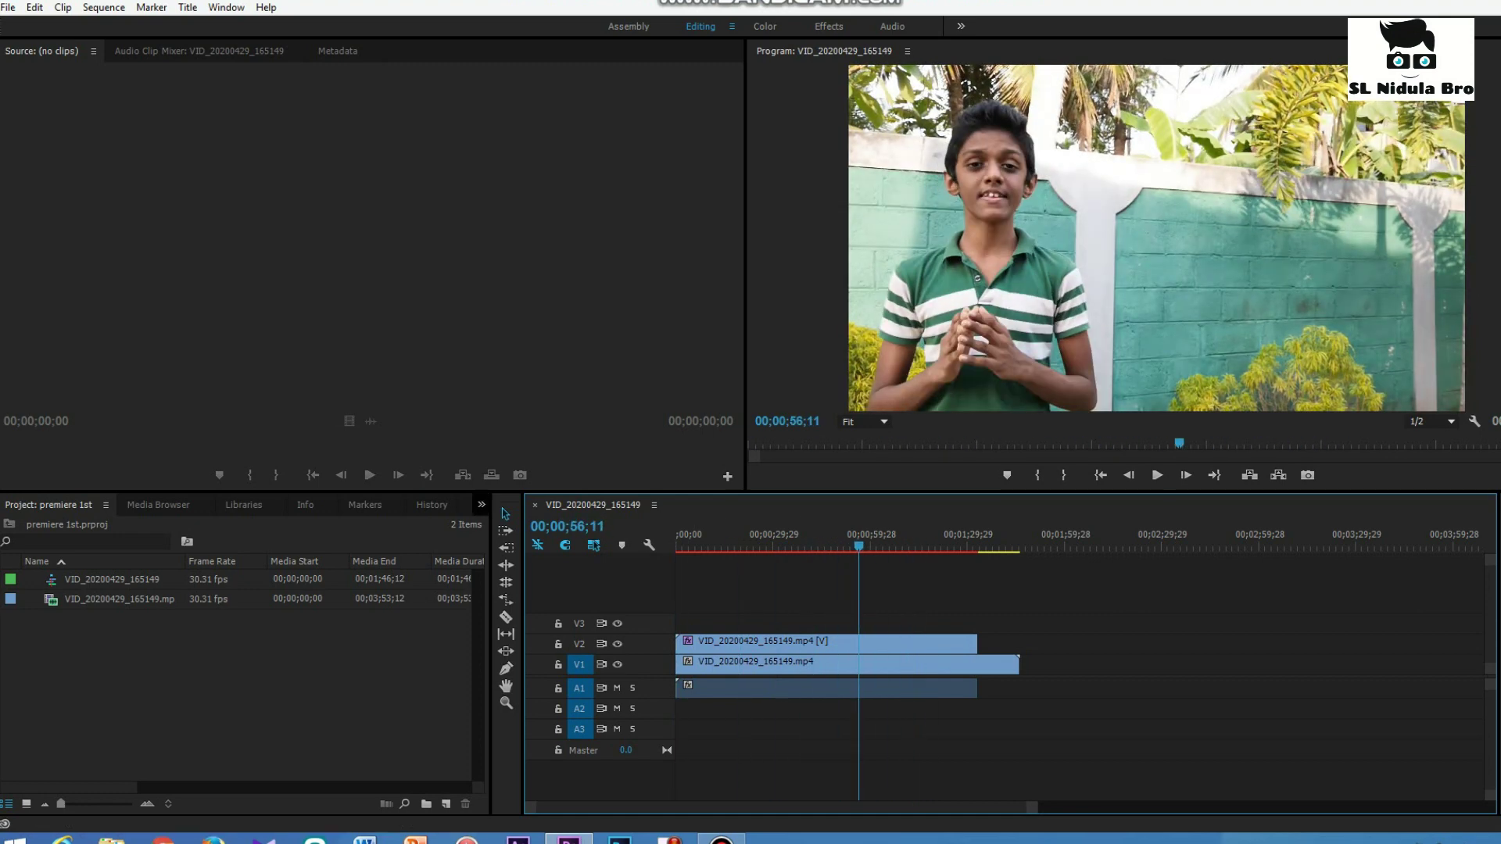
left_click(482, 504)
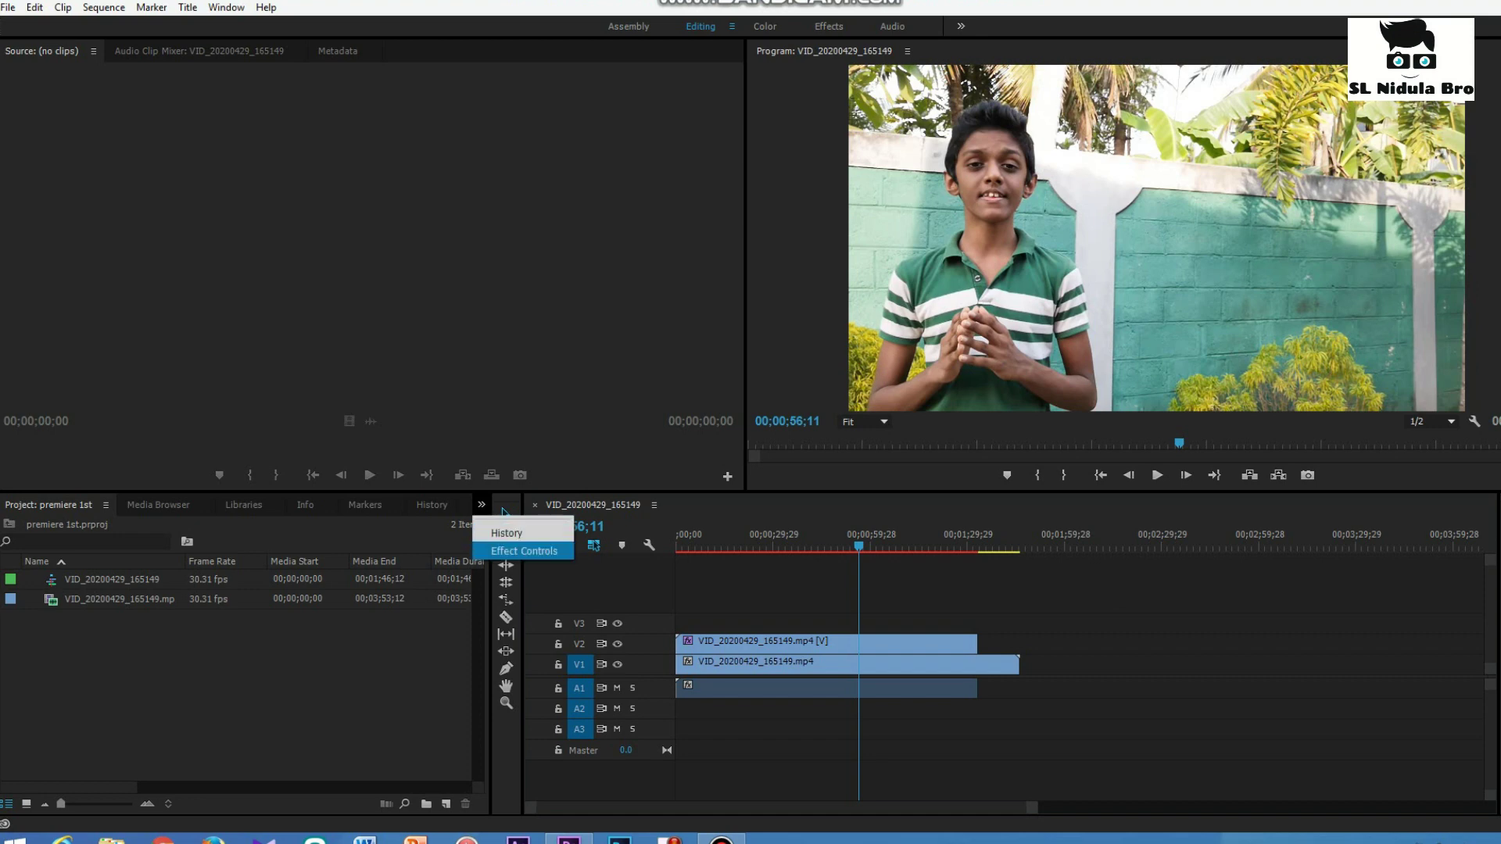
key("Escape")
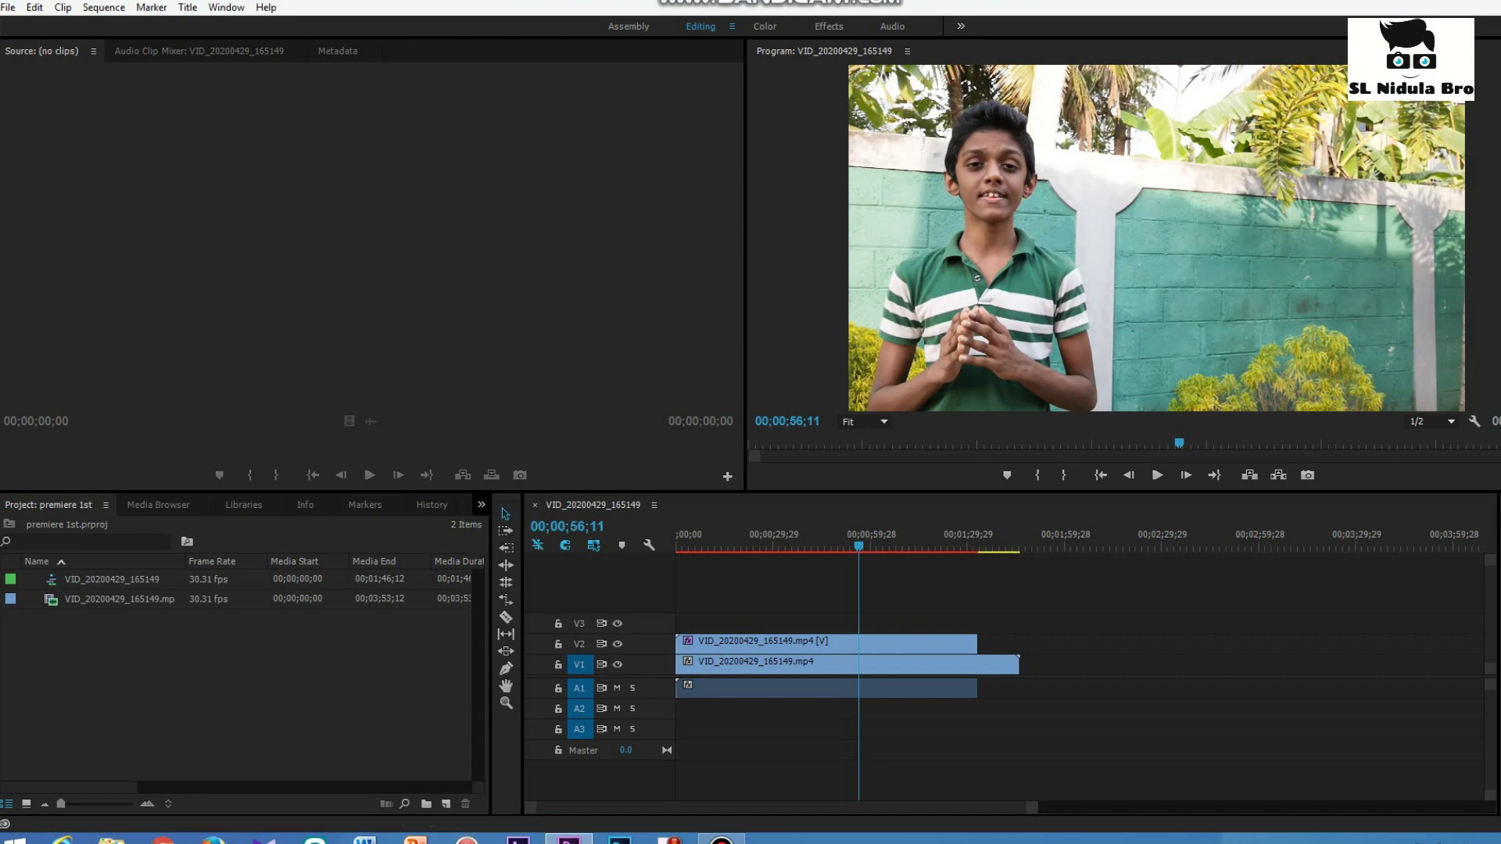
left_click(225, 7)
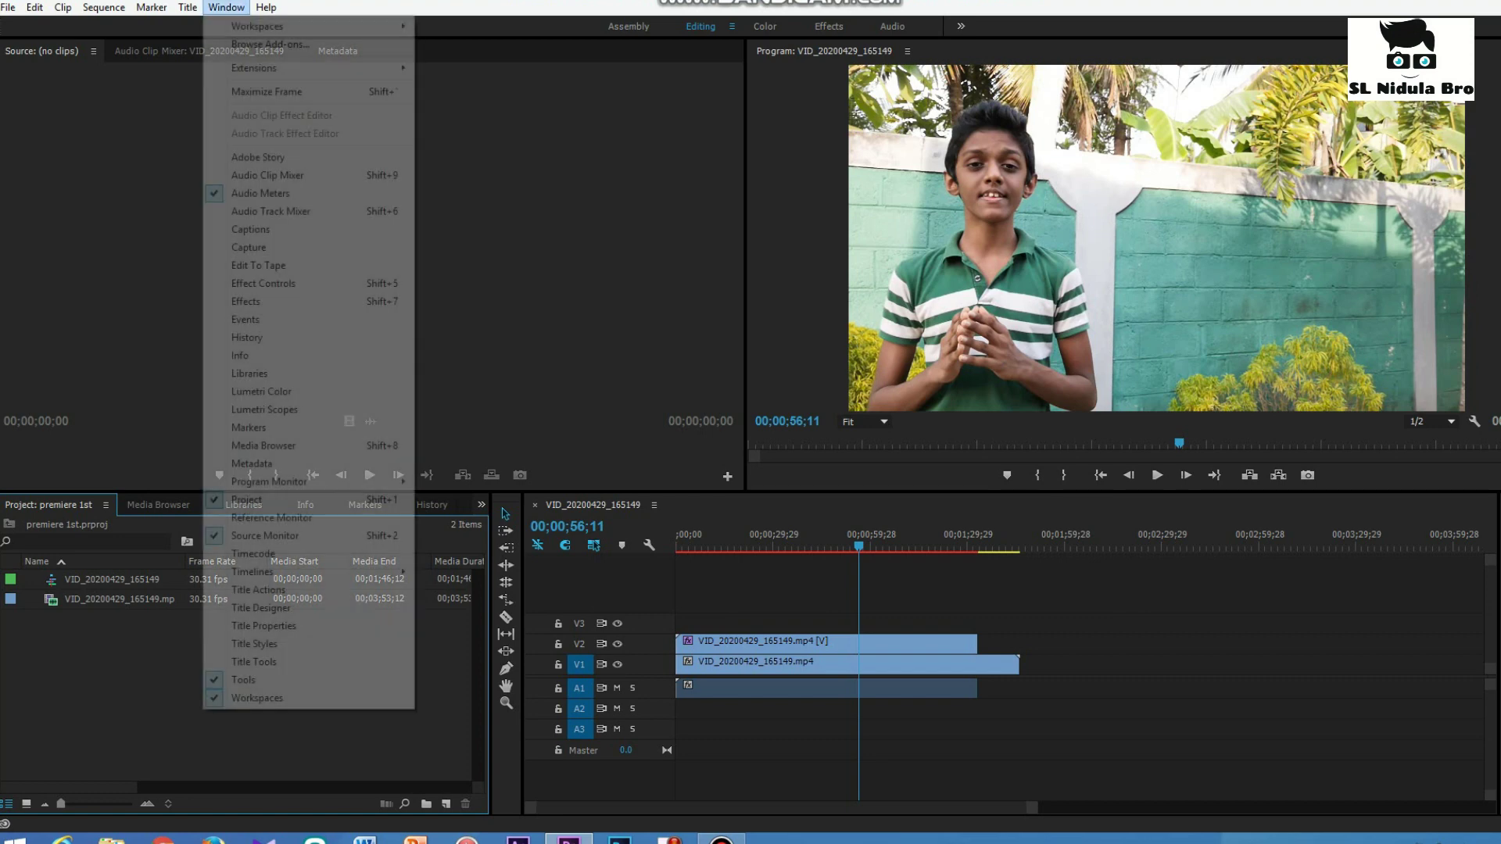
left_click(265, 265)
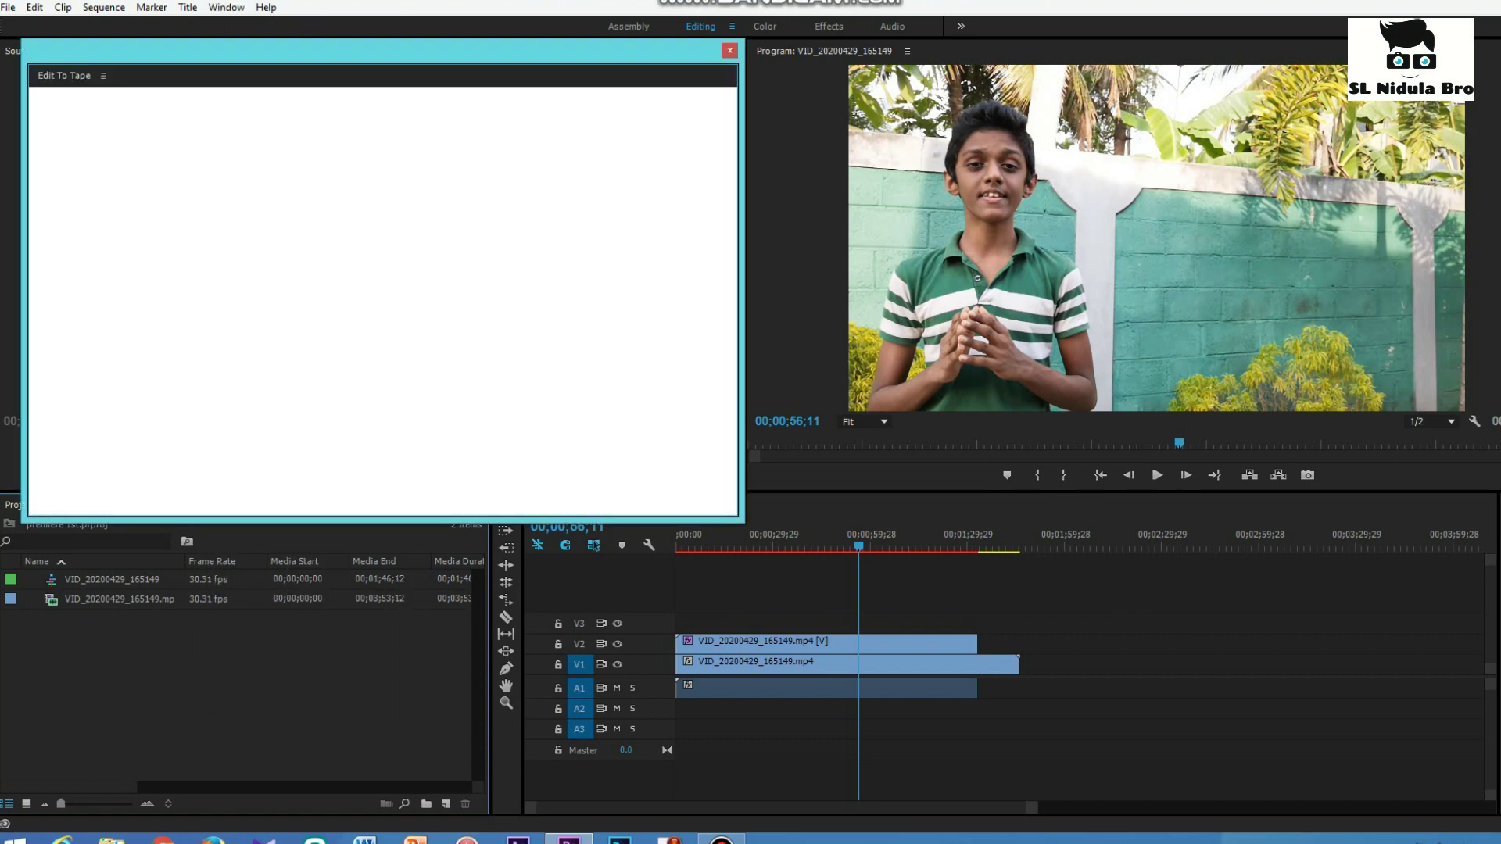
left_click(729, 50)
Show the Effect Controls for the clip on track V2 and select its Crop effect
left_click(226, 7)
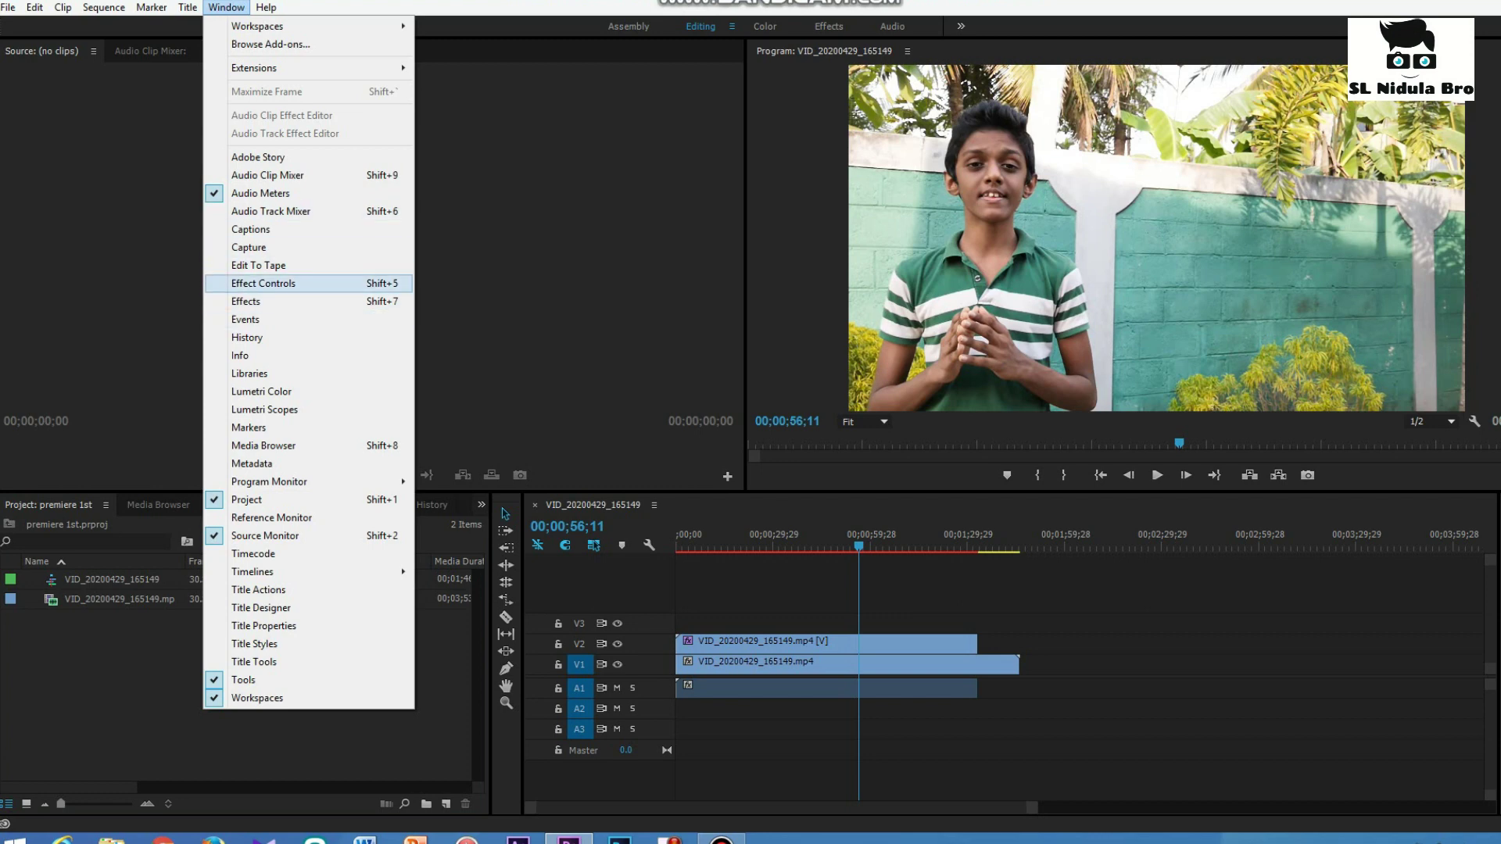
left_click(264, 283)
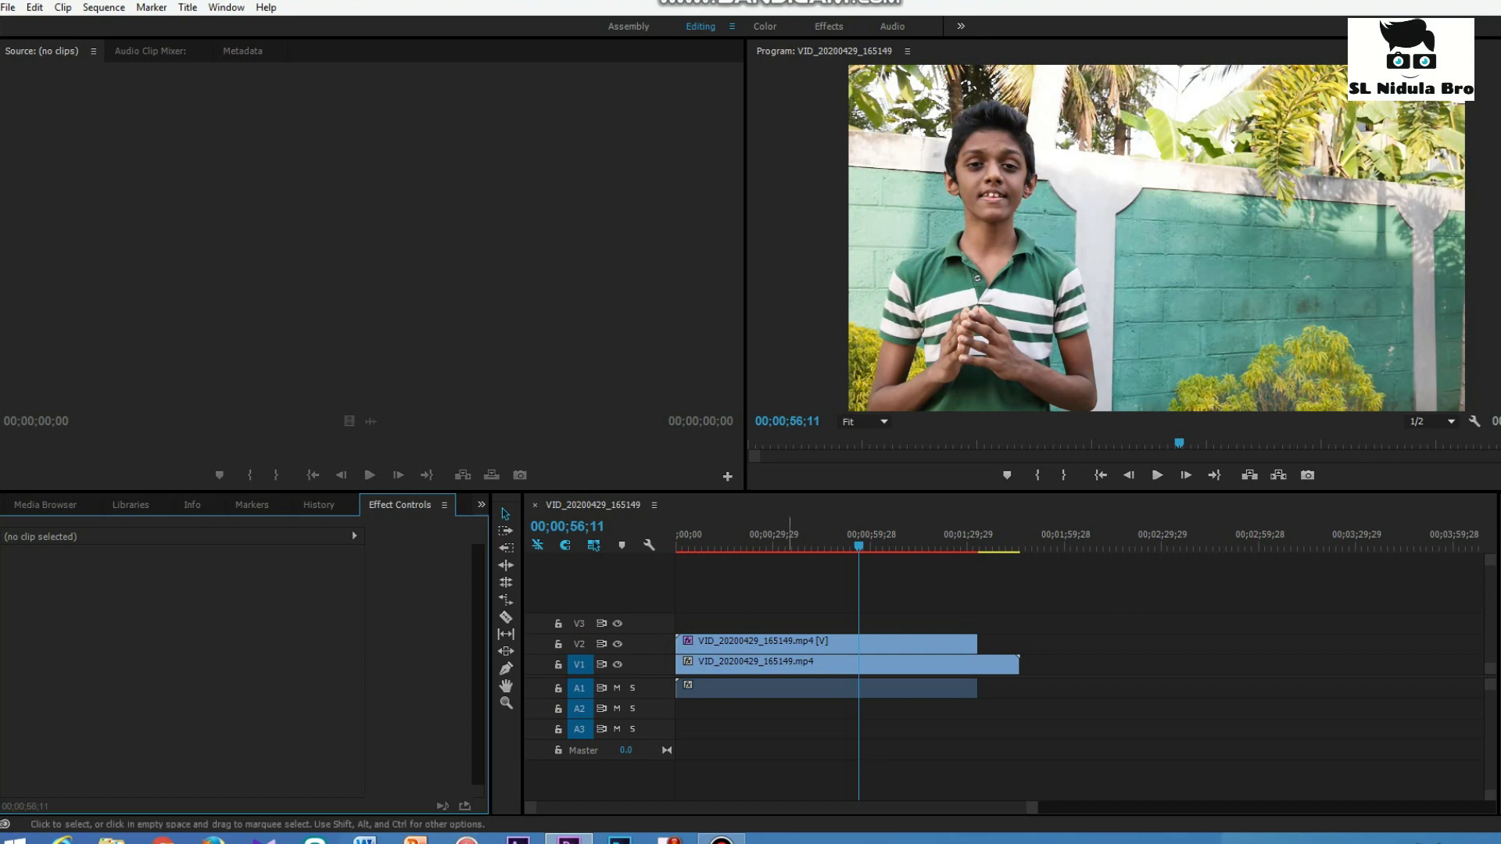
left_click(787, 642)
left_click(788, 643)
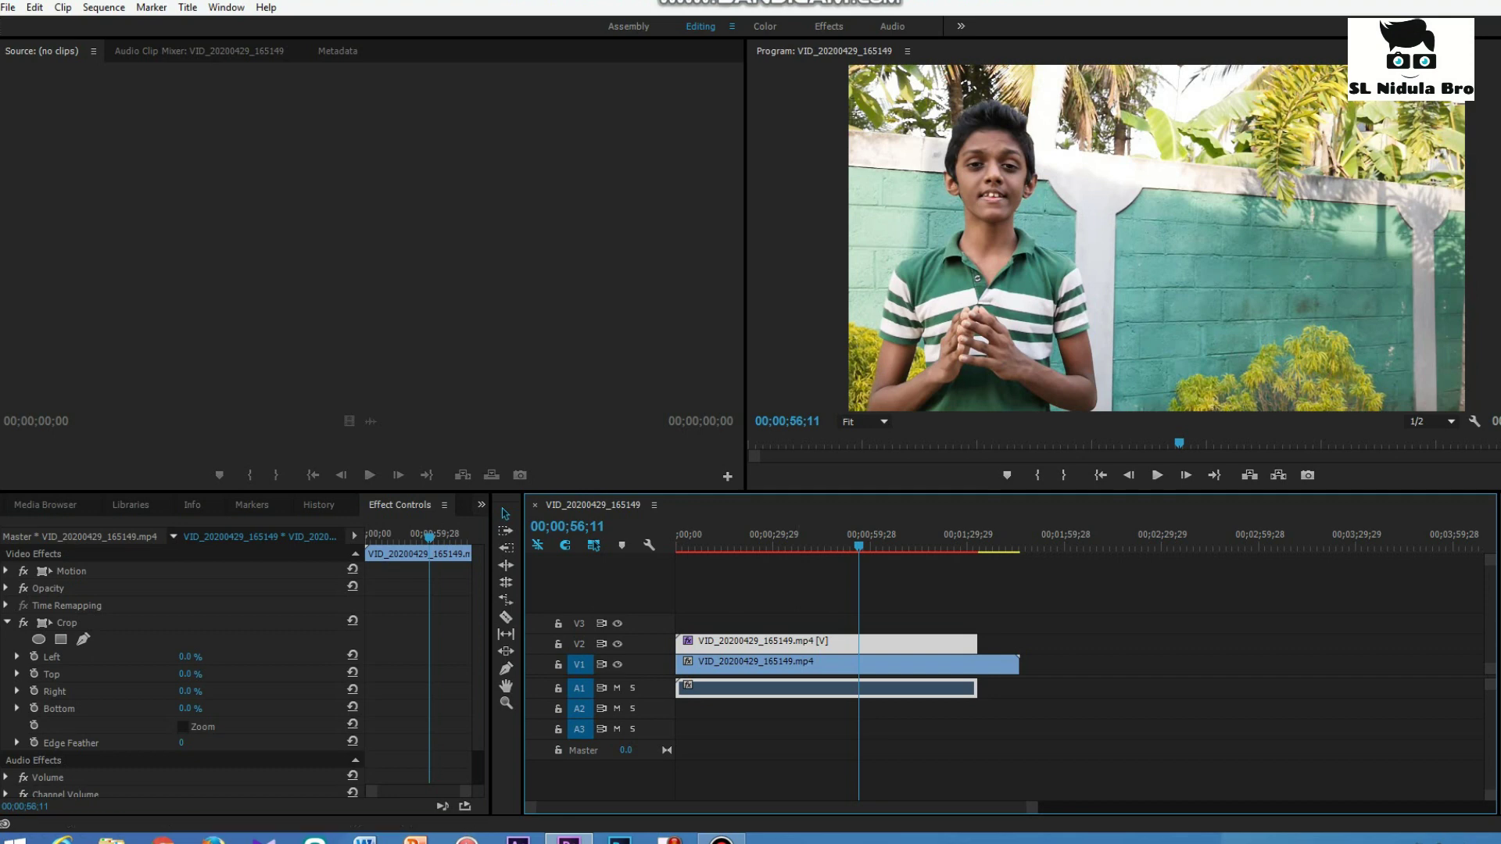
left_click(66, 623)
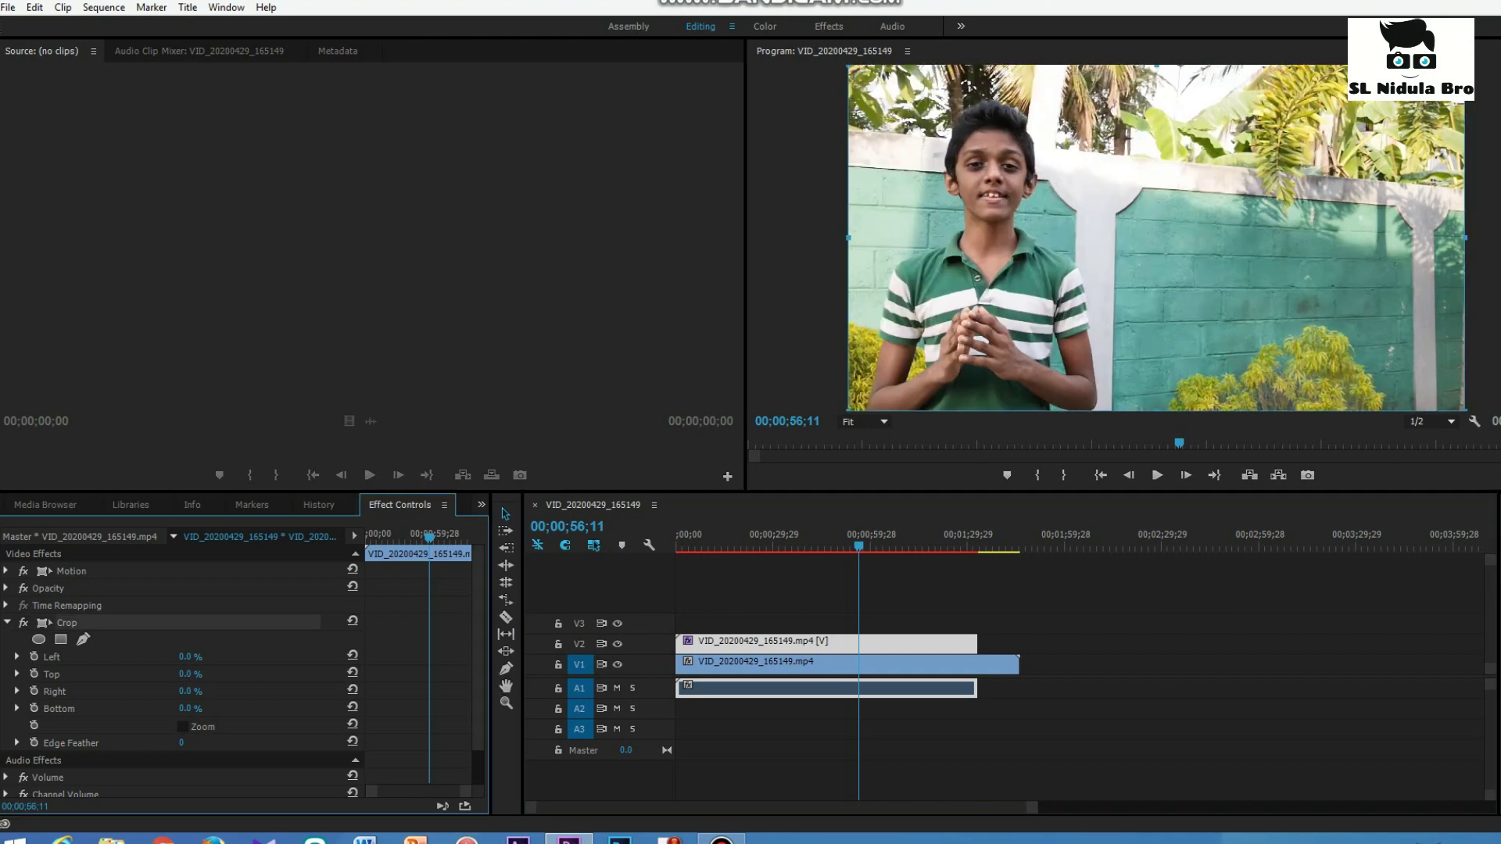
Set the Crop effect's Right value to 51.0 % on the V2 clip
scroll(187, 673, "down", 3)
scroll(188, 674, "up", 3)
left_click(190, 691)
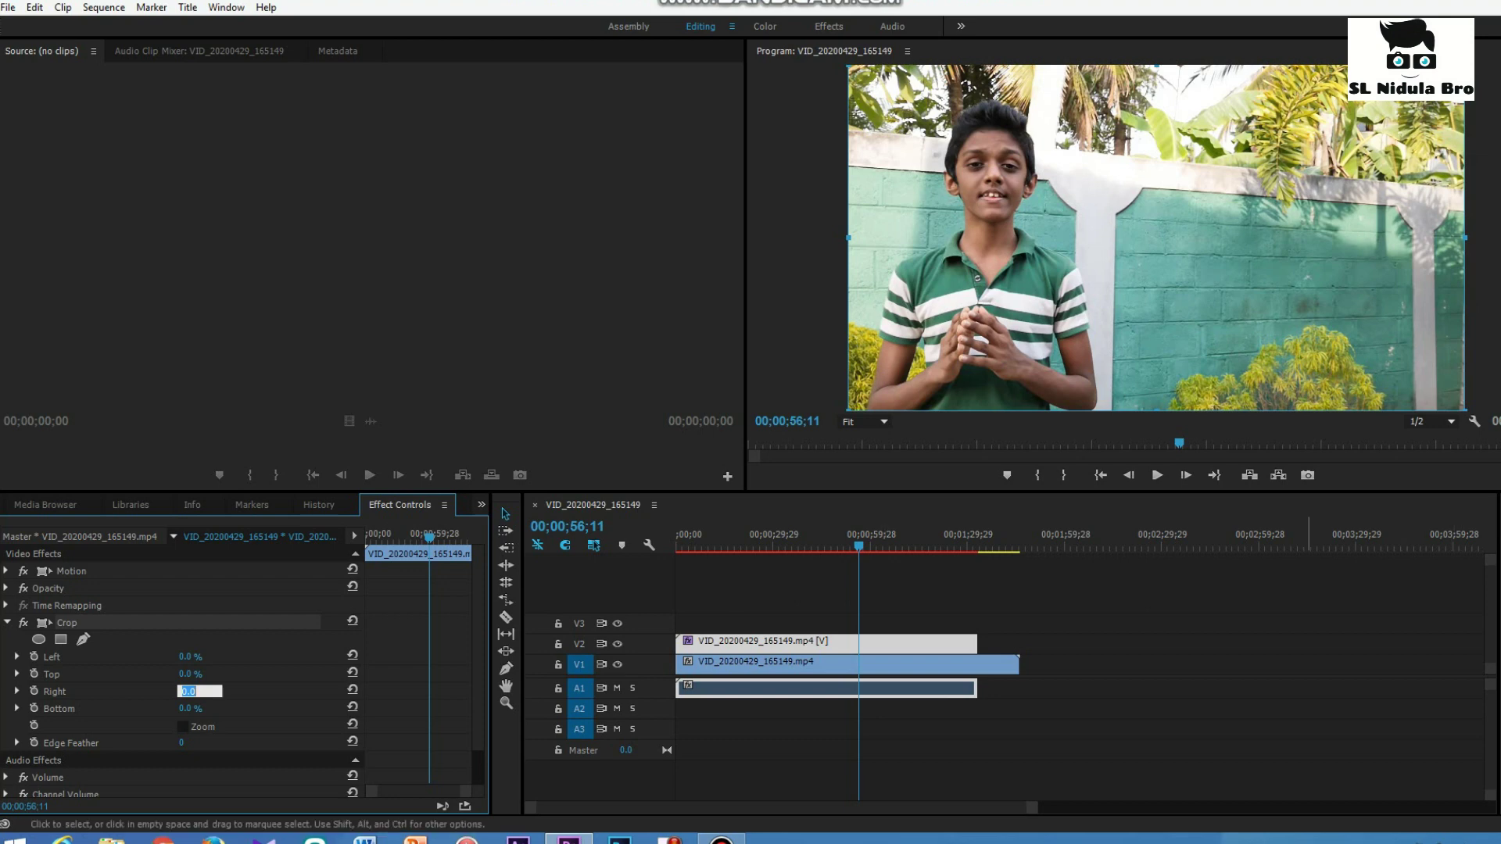
key("Up")
type("42")
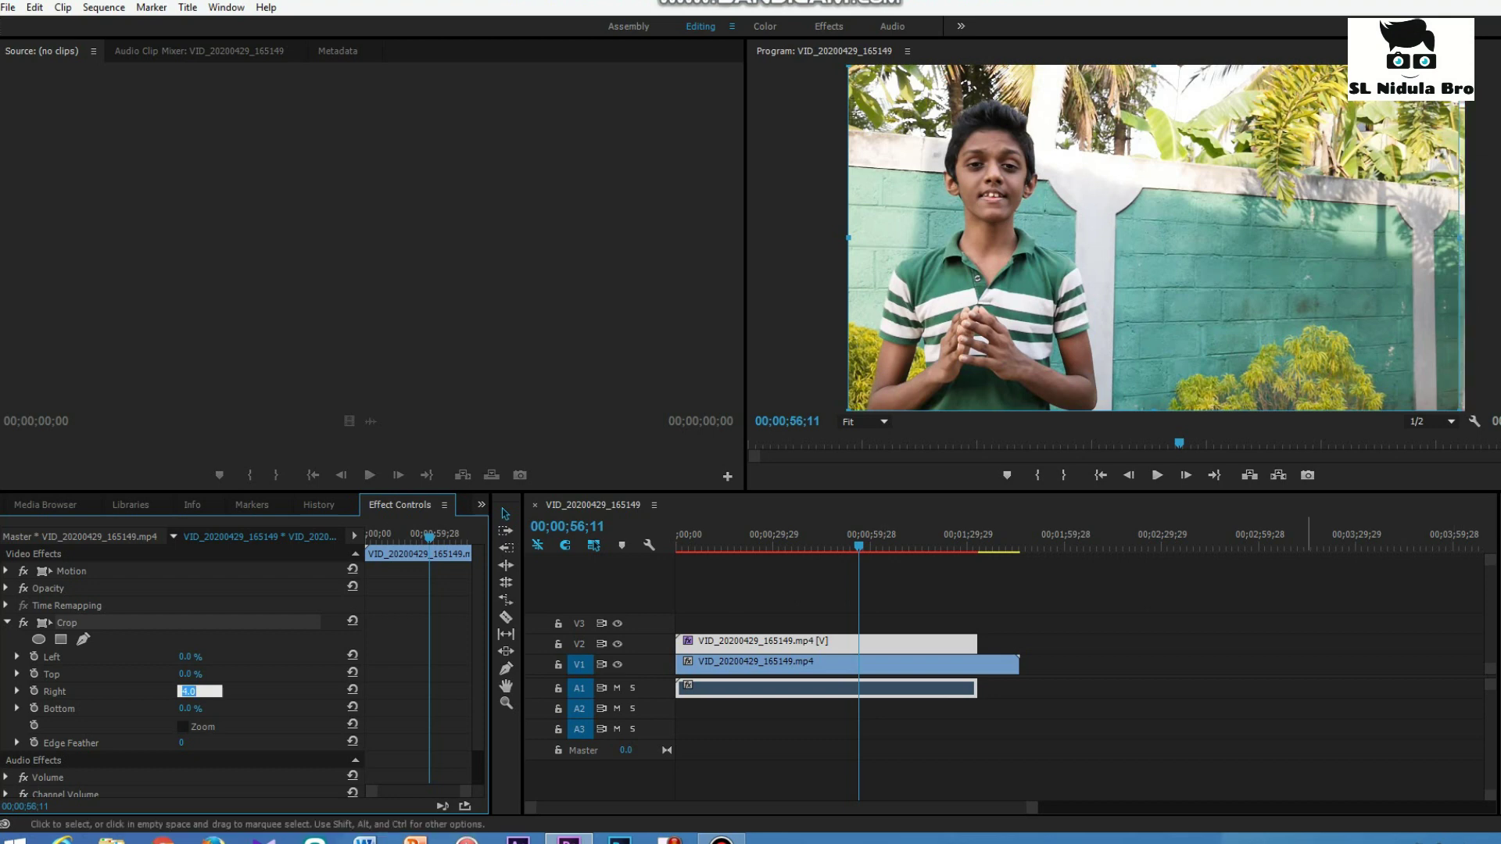
key("Return")
key("Up")
key("Up")
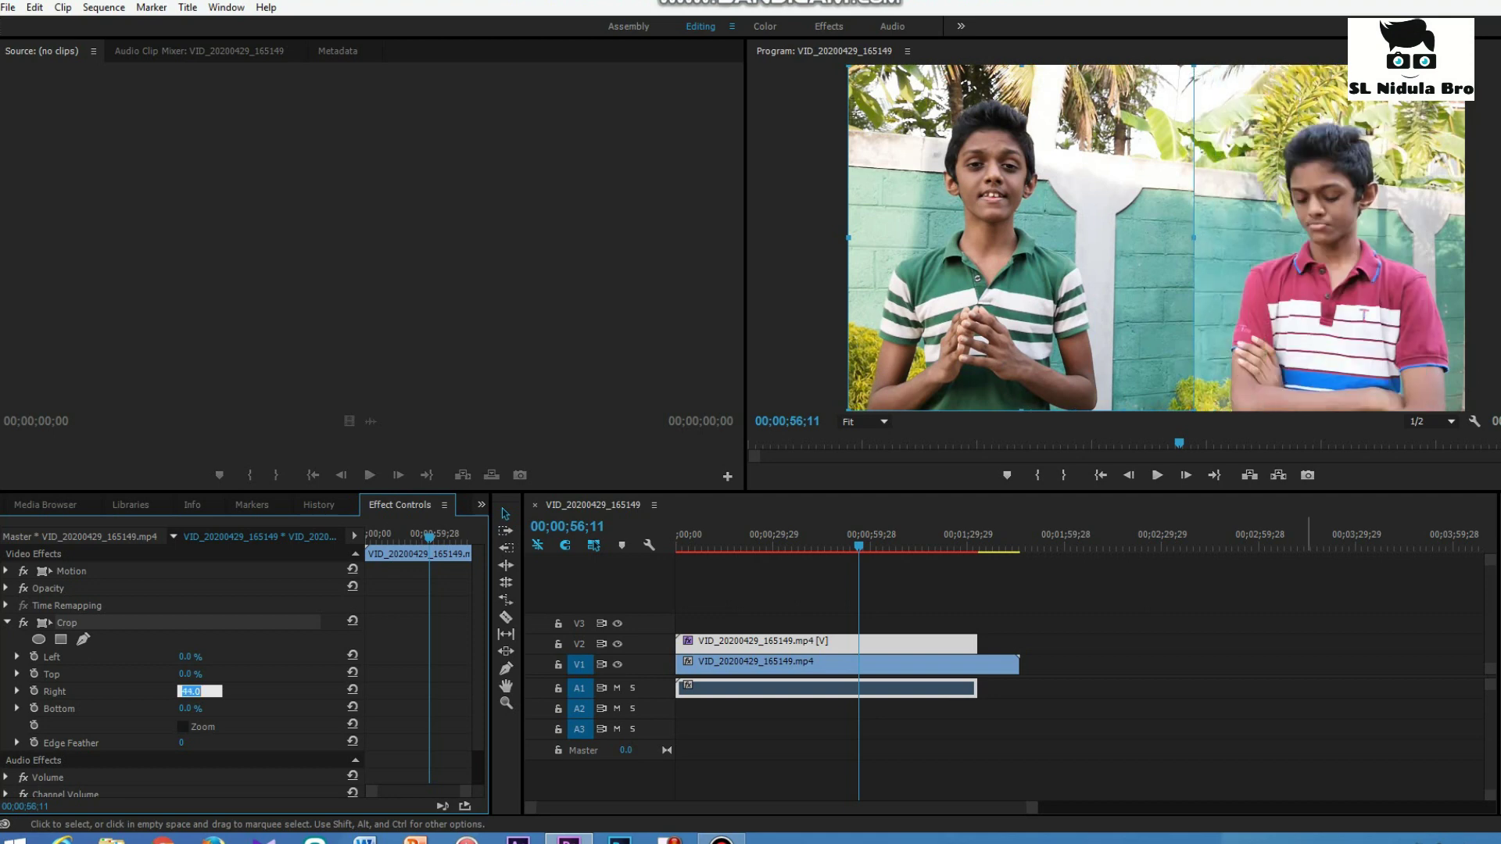
key("Up")
key("Up")
key("Up")
key("Up")
key("Up")
key("Up")
key("Up")
key("Up")
key("Down")
key("Down")
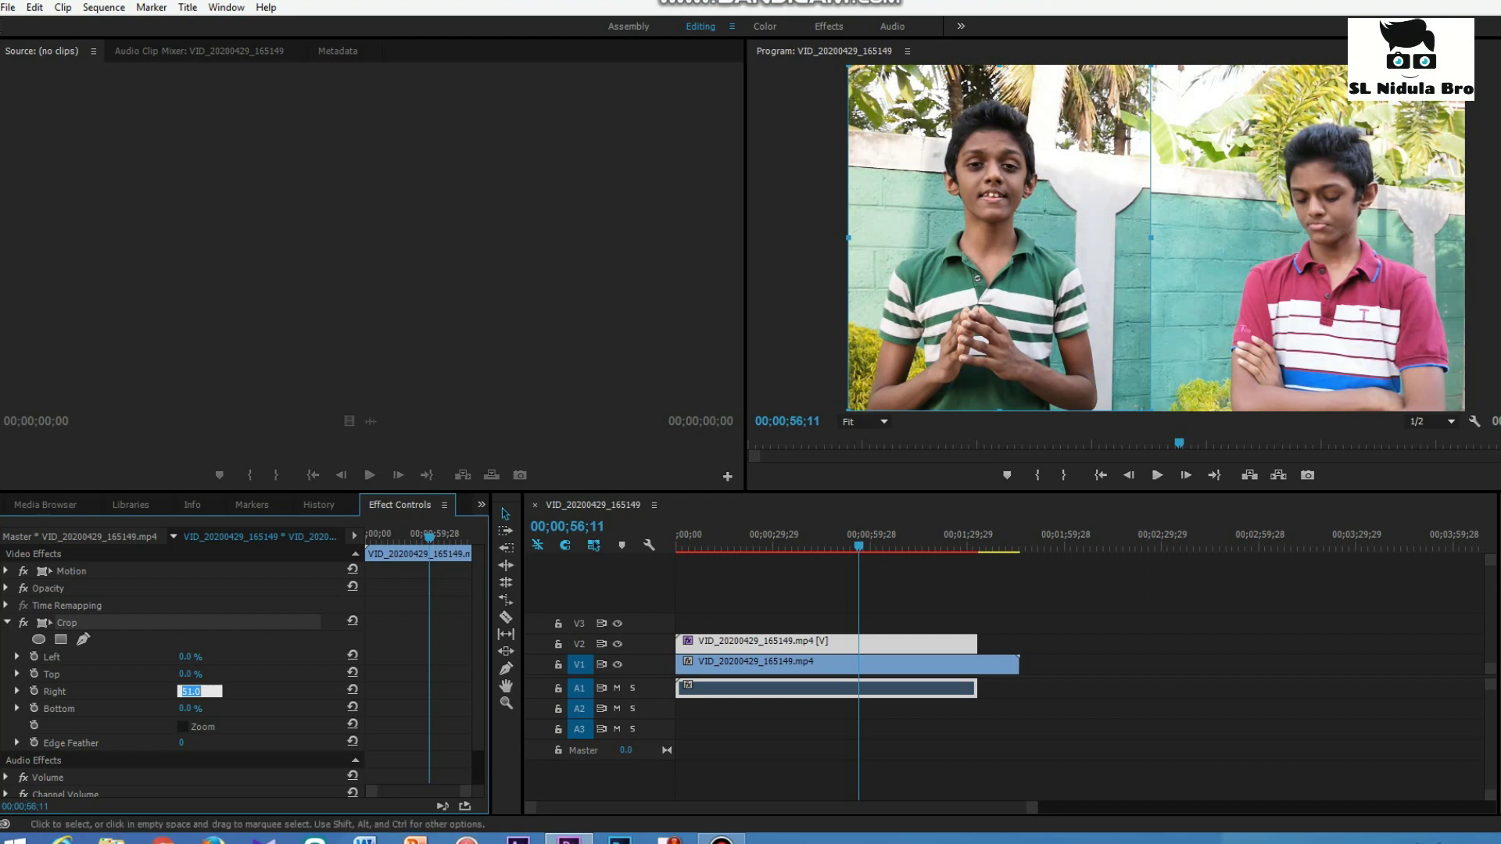
key("Return")
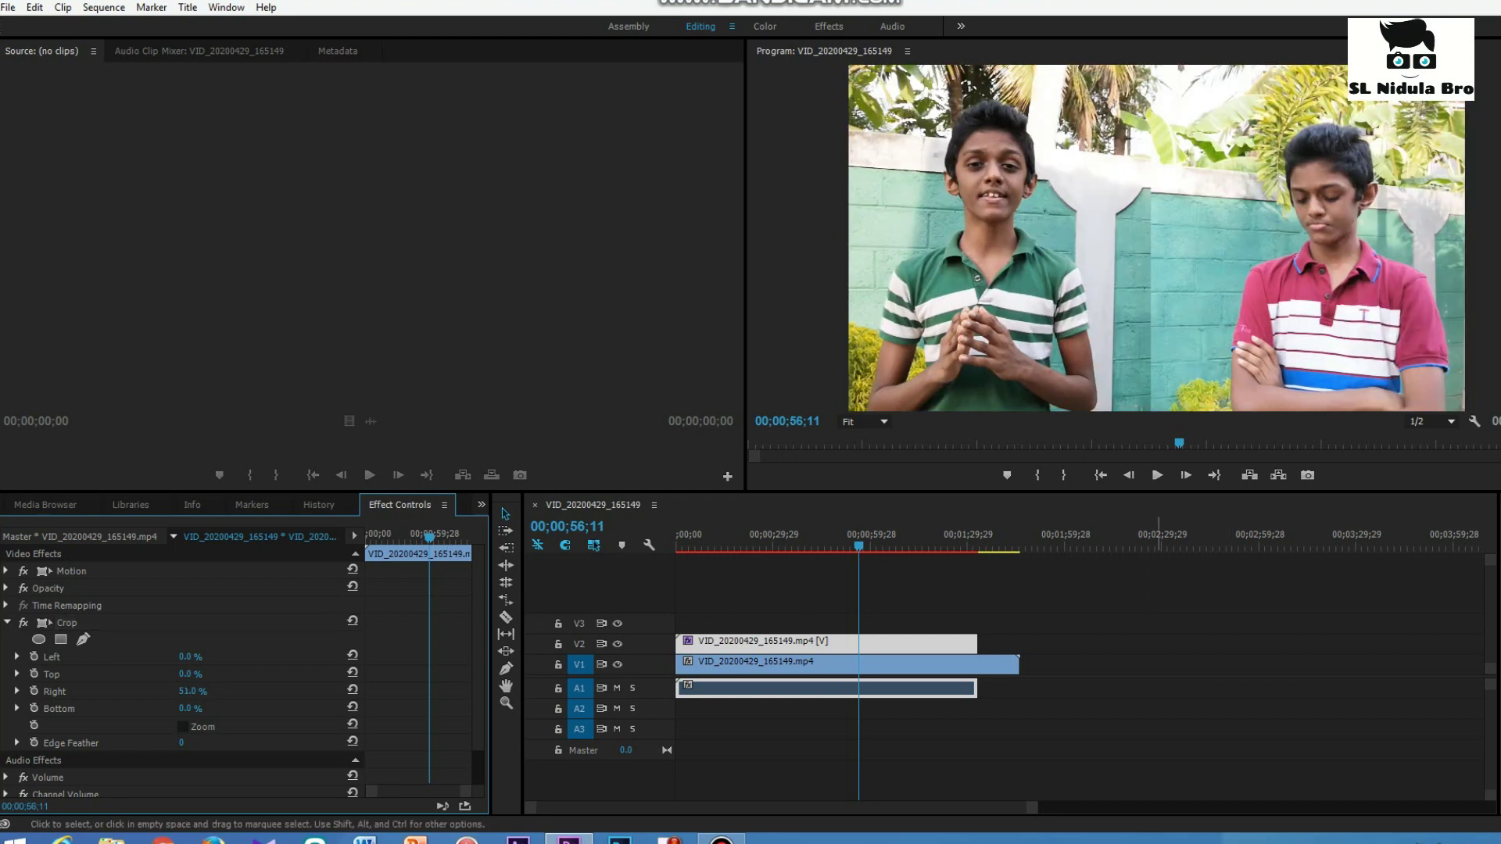
Set the Crop effect's Edge Feather to 21 and deselect the clip
left_click(182, 743)
type("21")
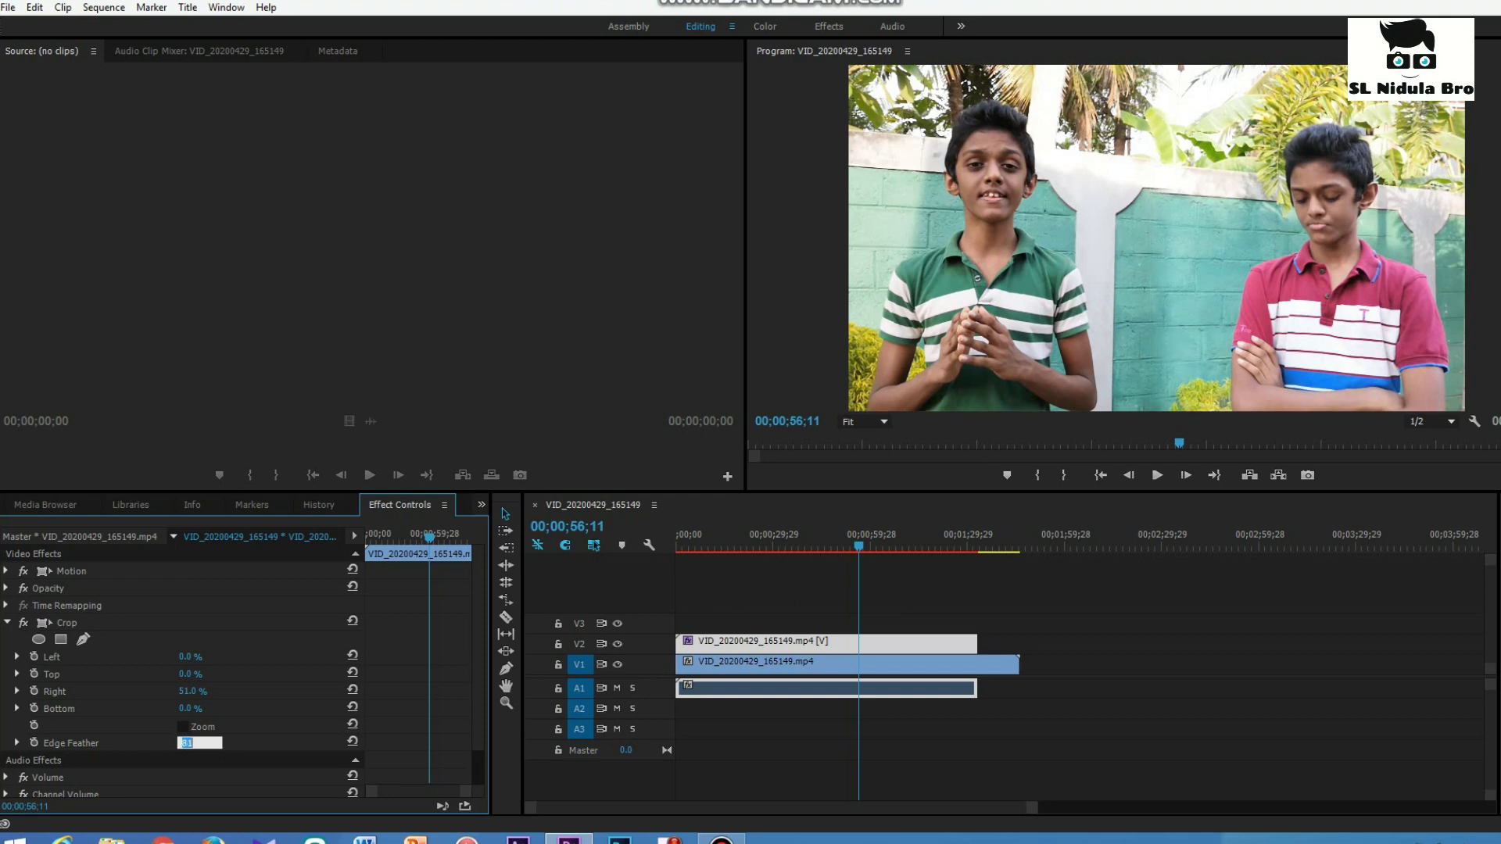
left_click(948, 592)
Return the playhead to the start of the sequence and play the combined shot
left_click_drag(859, 547, 677, 546)
key("space")
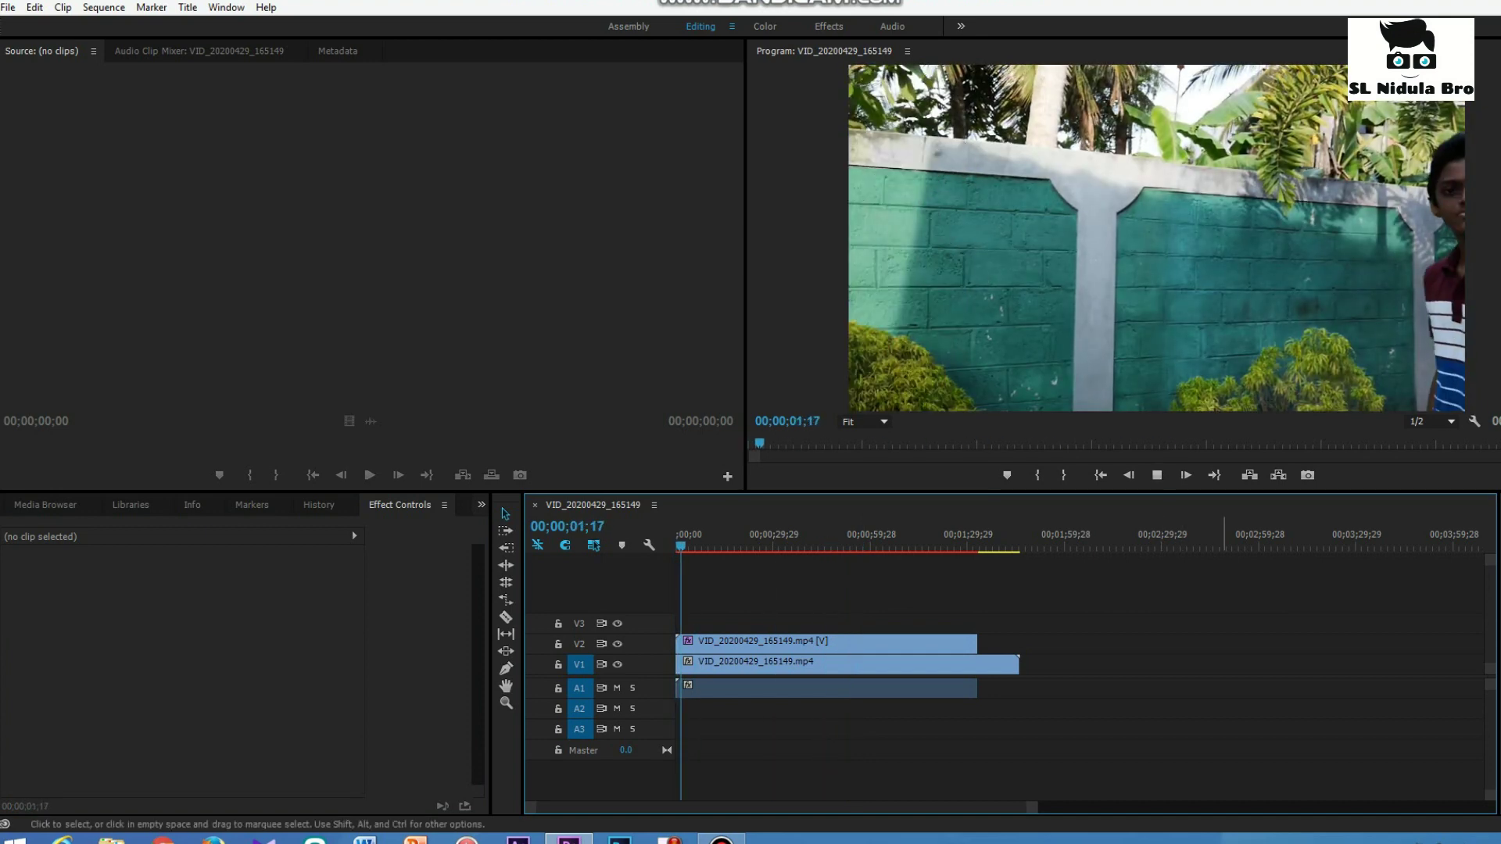